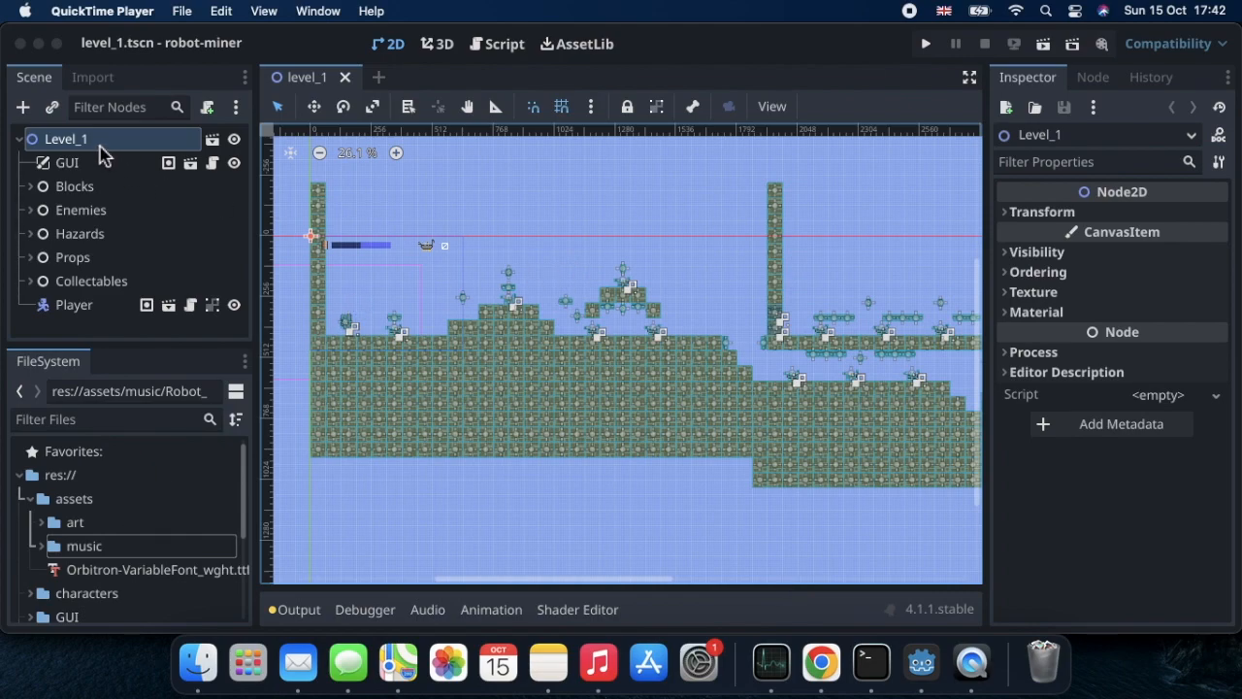
Step: Add an AudioStreamPlayer node as a child of the Level_1 root node
left_click(24, 115)
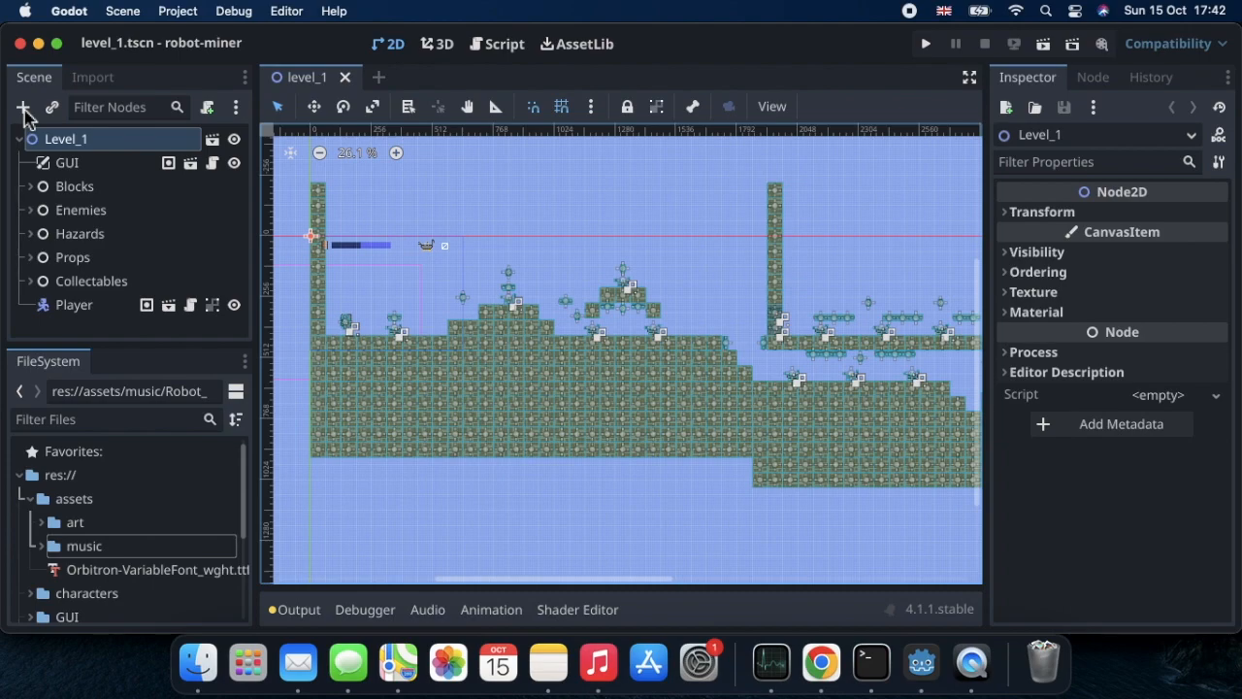
left_click(25, 111)
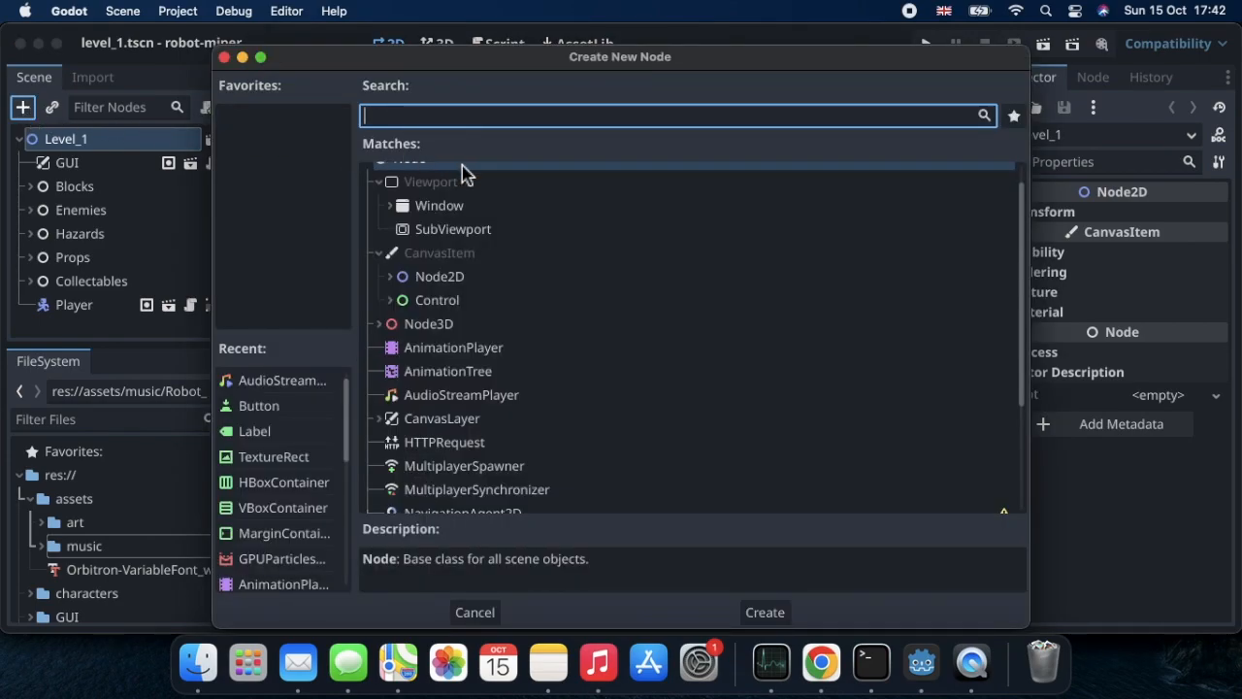
type("aud")
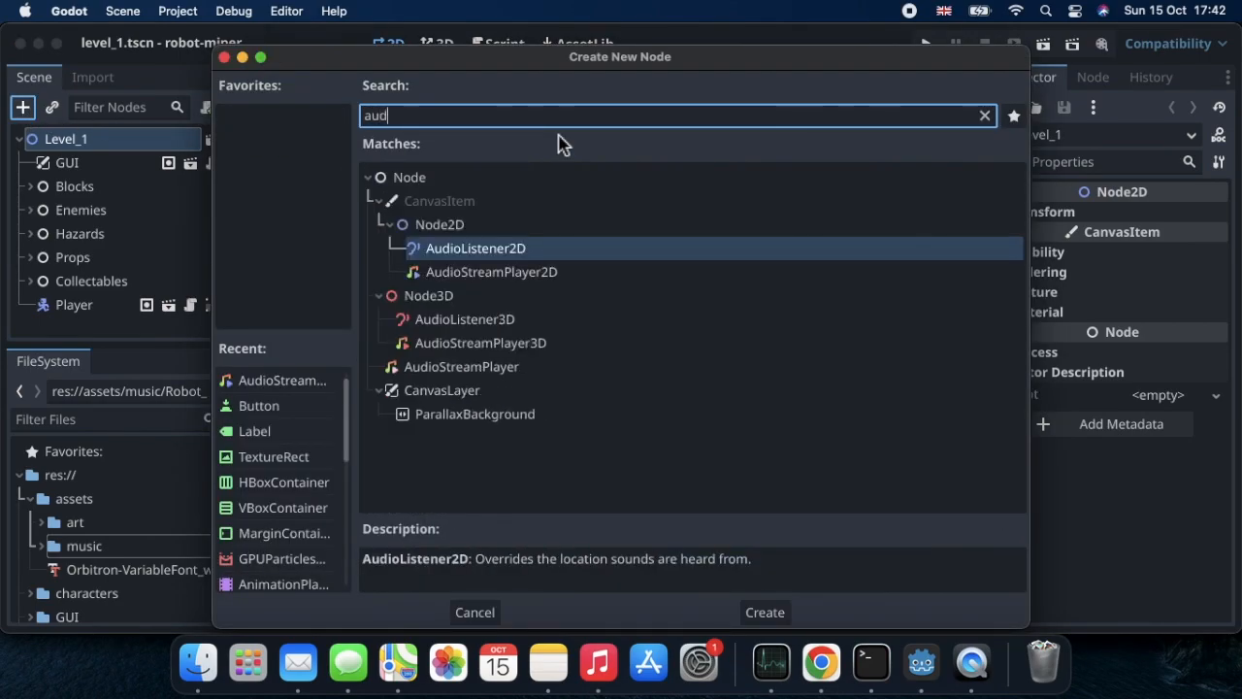
type("io")
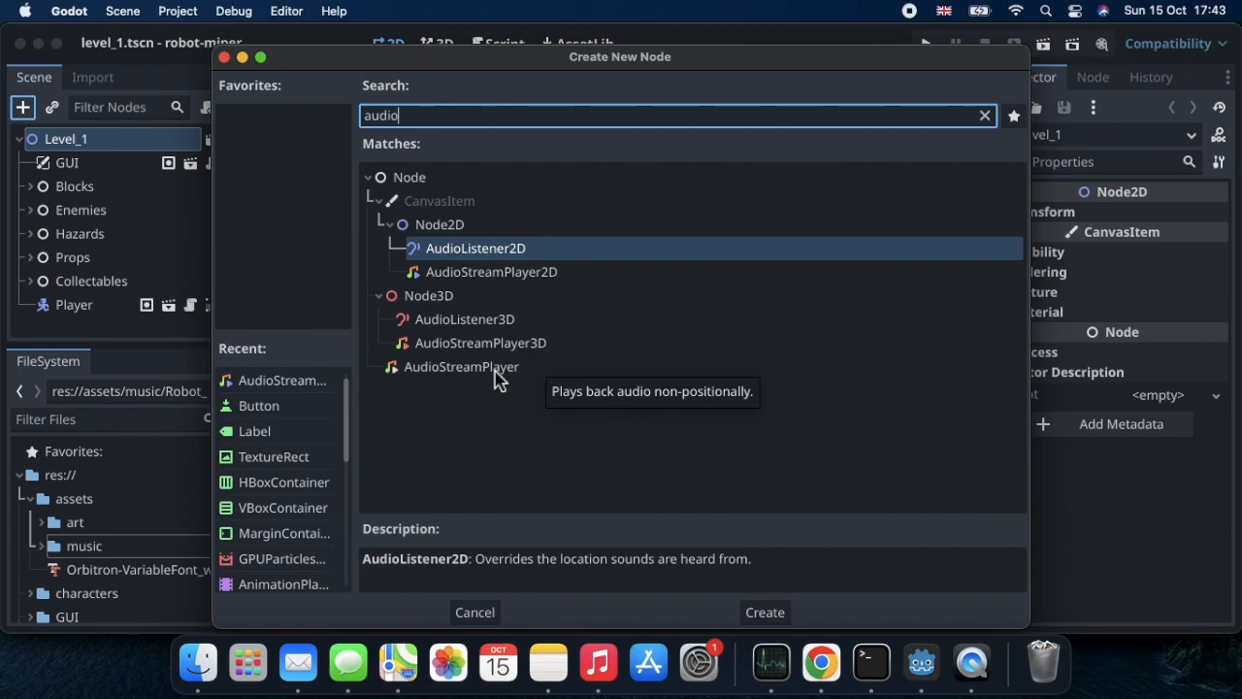
double_click(495, 375)
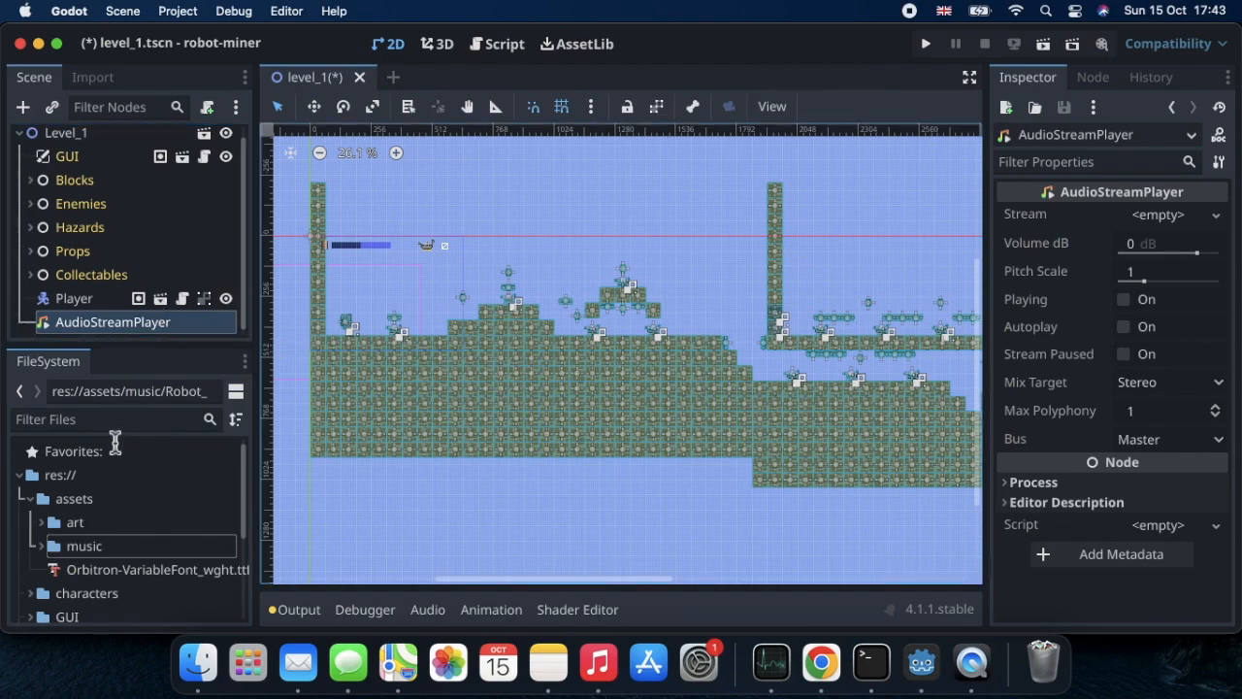
Step: Rename the new AudioStreamPlayer node in the level scene to MainTheme
double_click(146, 328)
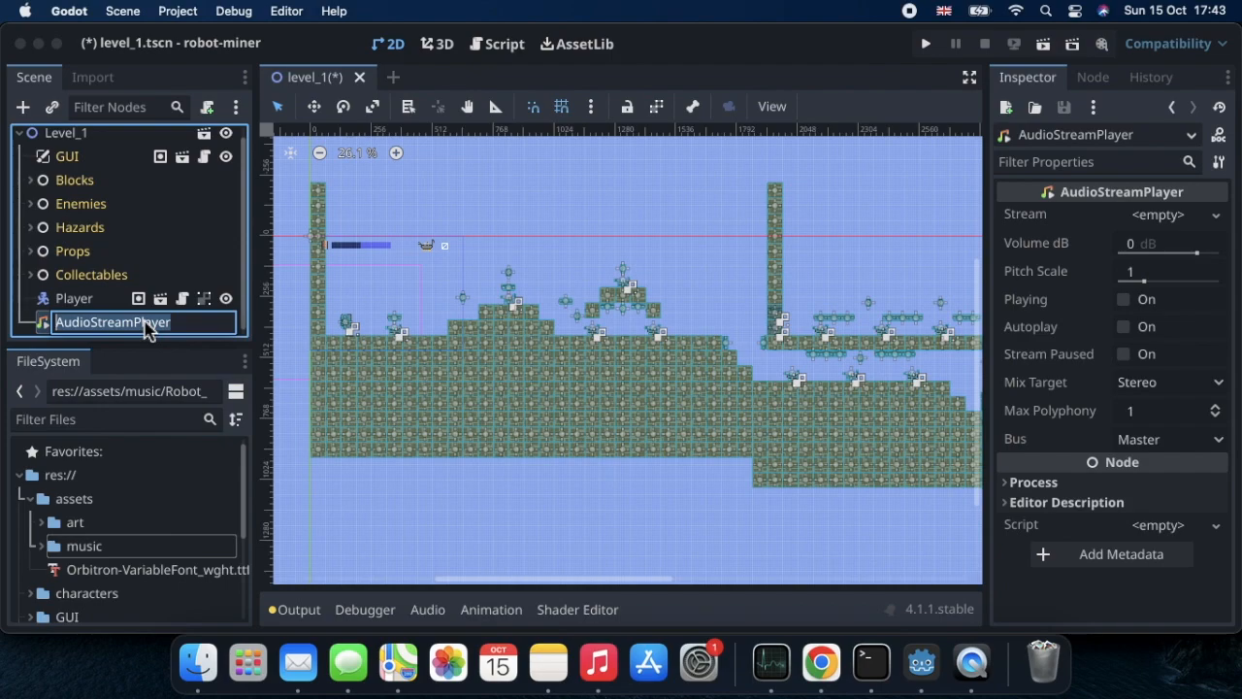
type("MainTheme")
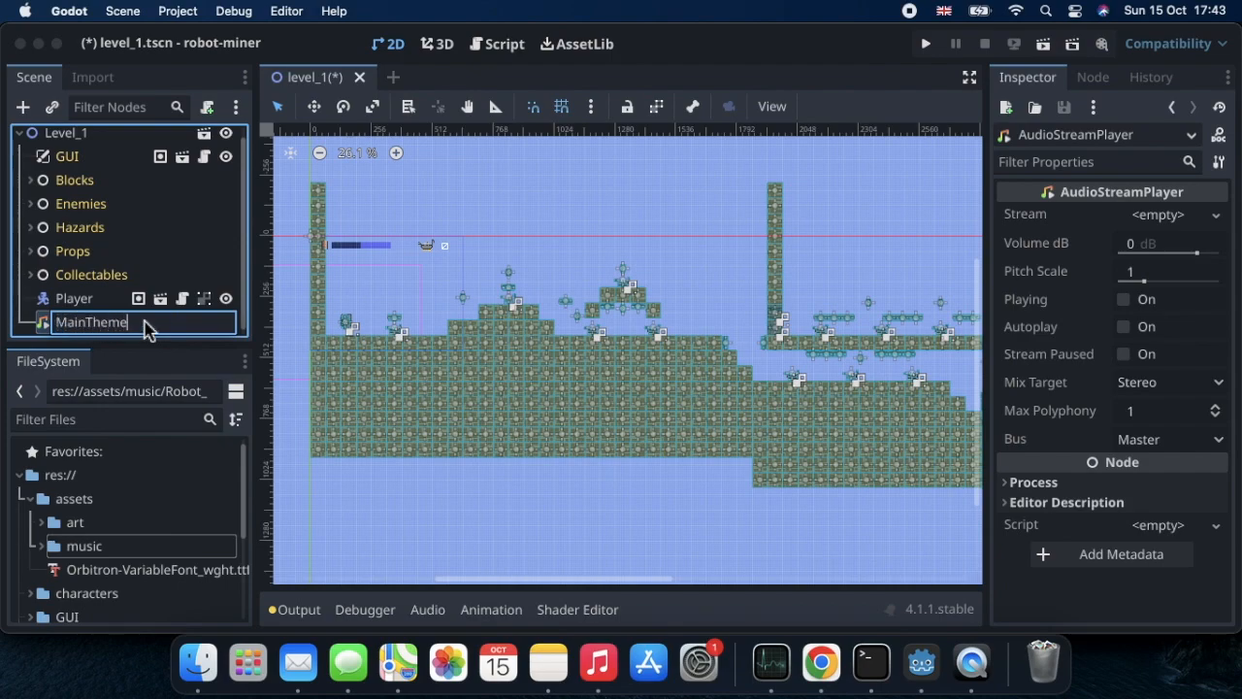
key("Return")
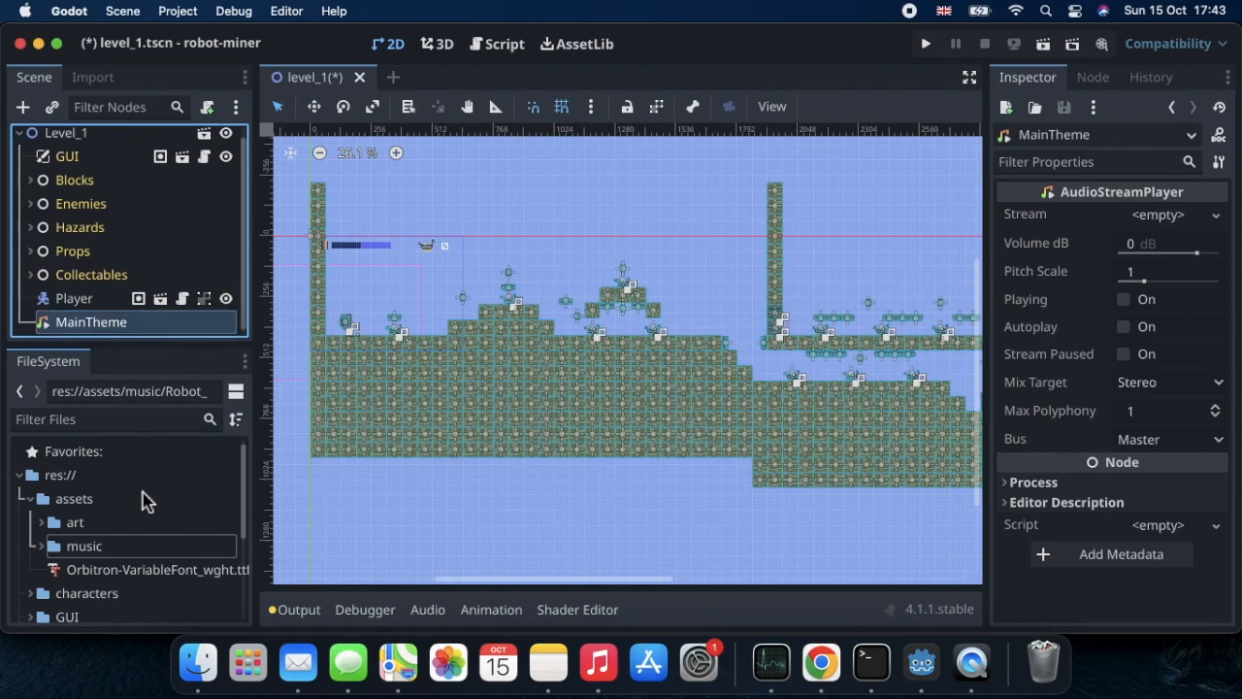
Step: Enable looping for Robot_Miner_Main_Theme.mp3 in the assets/music folder and reimport it
left_click(40, 546)
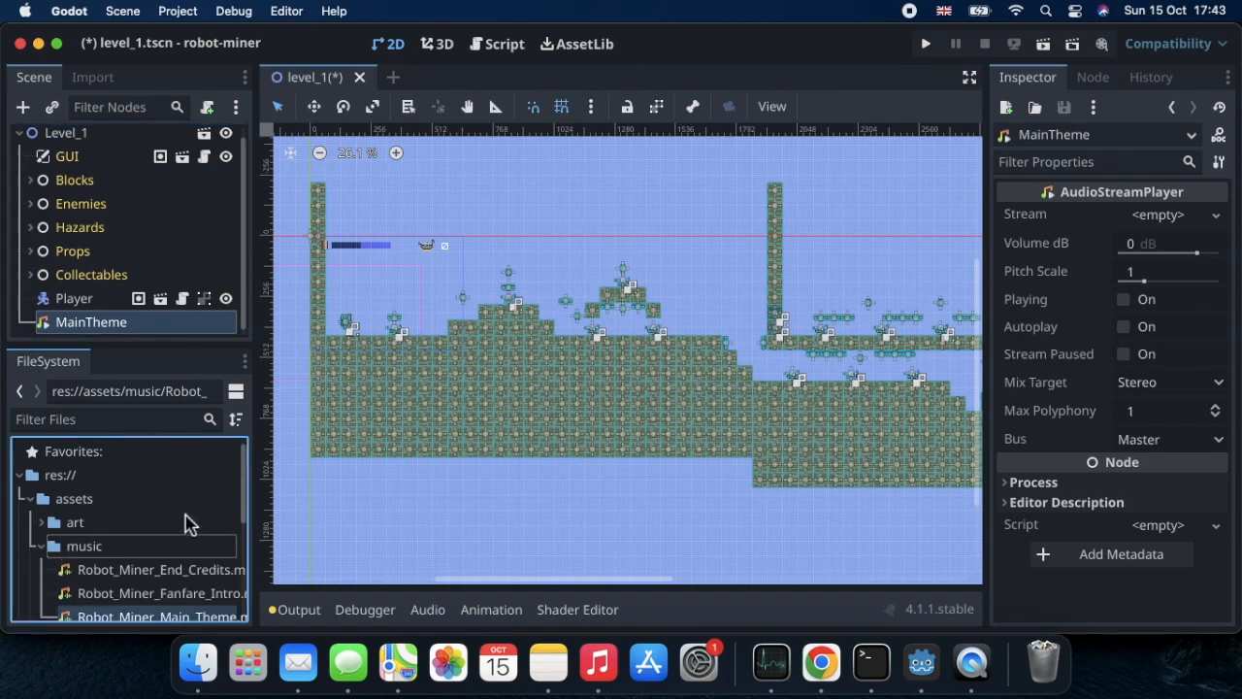
scroll(189, 522, "down", 2)
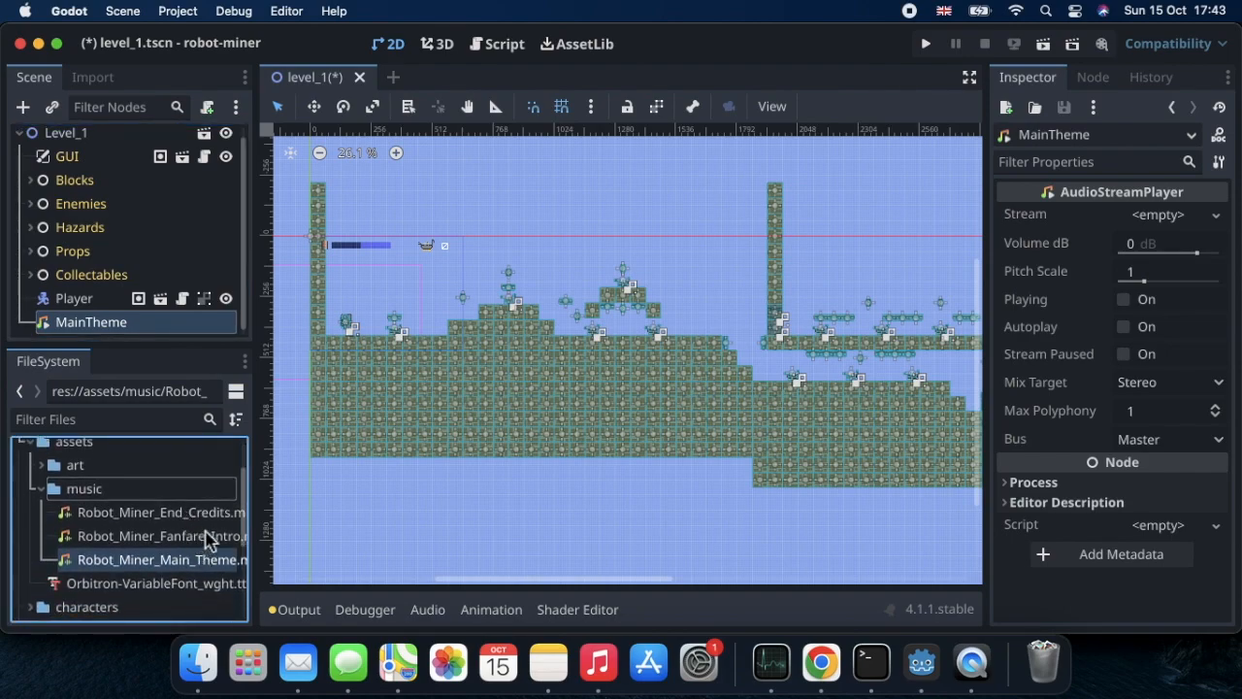
scroll(138, 515, "up", 2)
scroll(139, 514, "down", 2)
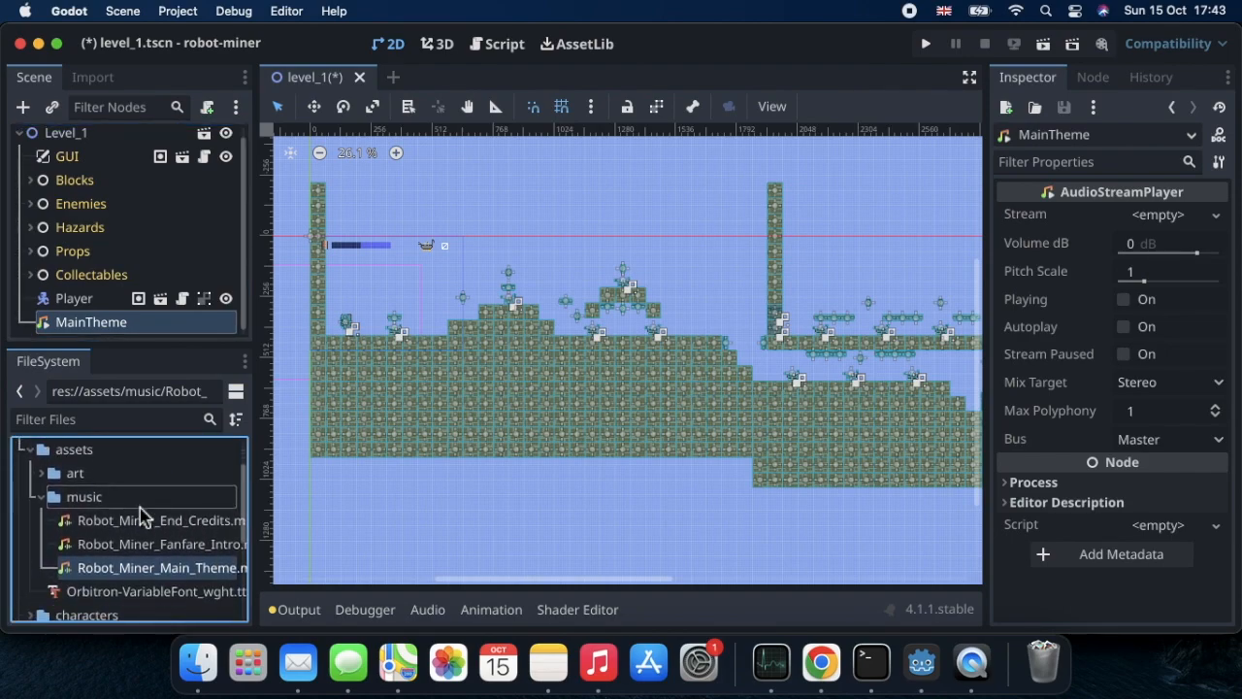
scroll(139, 514, "down", 2)
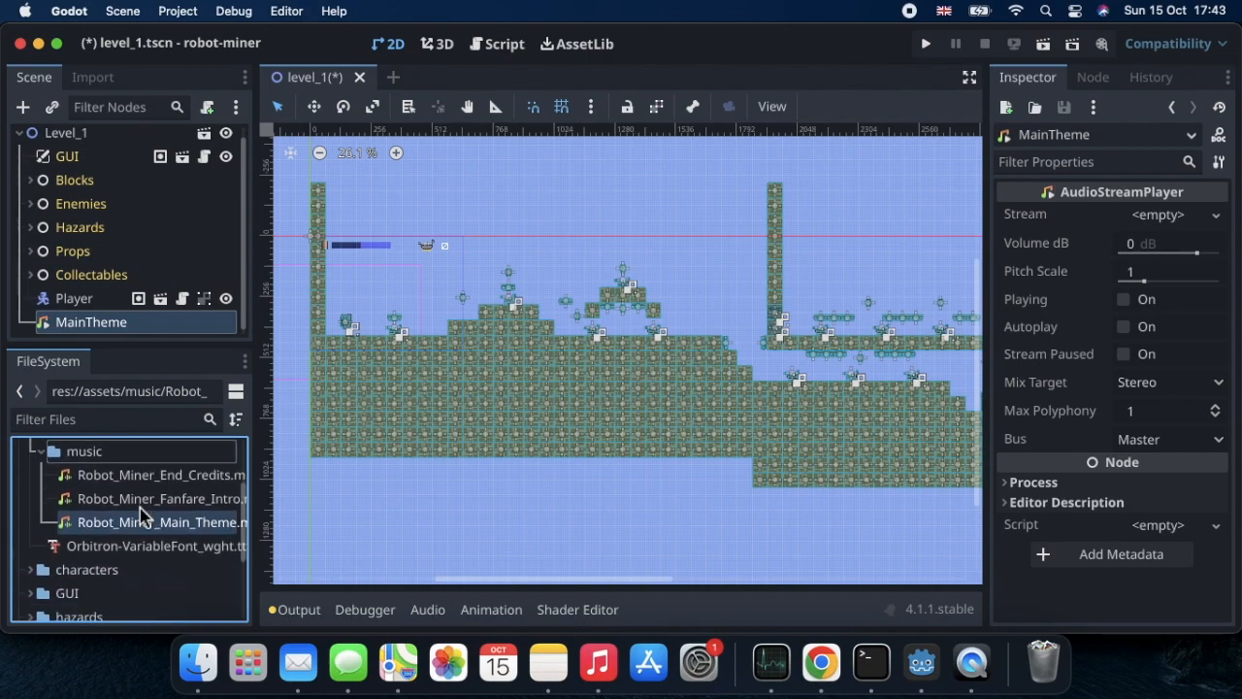
double_click(148, 524)
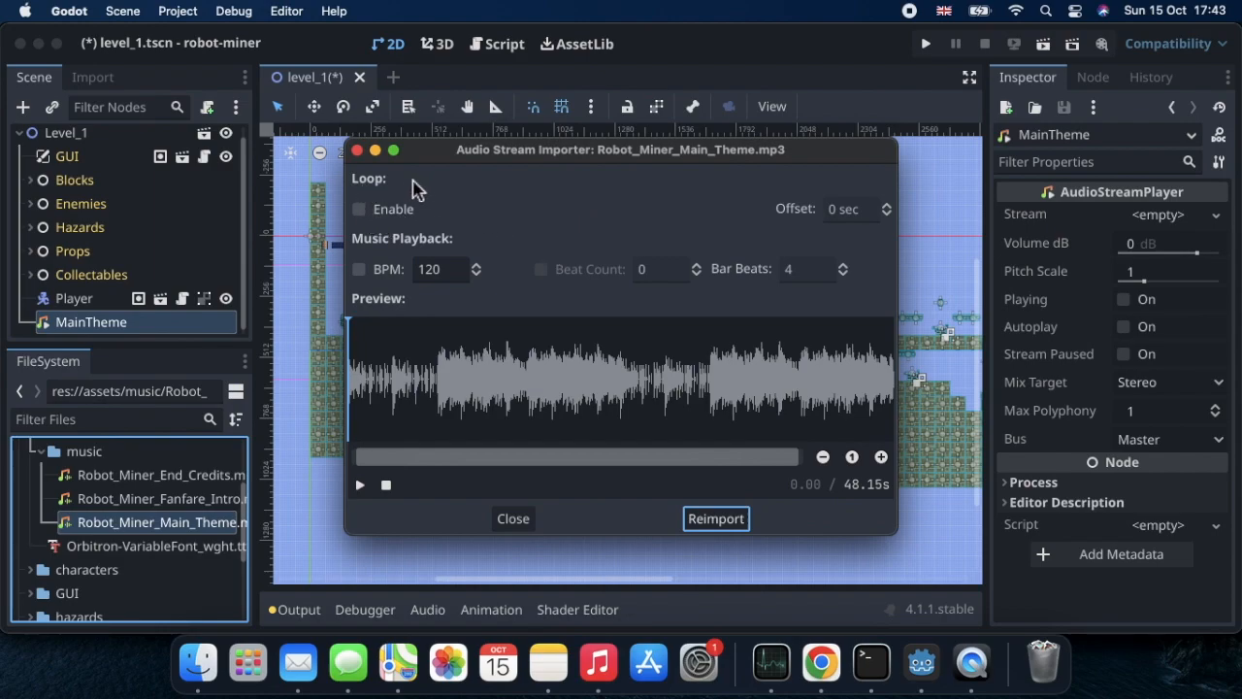
left_click(361, 212)
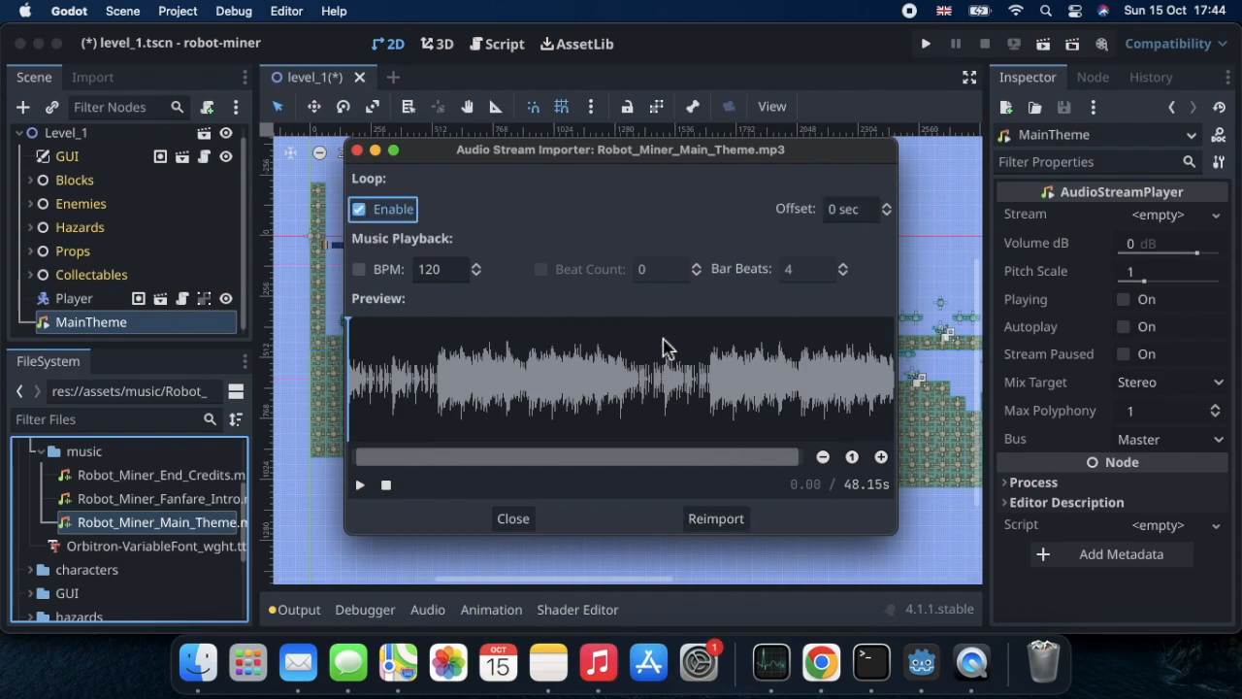
left_click(715, 520)
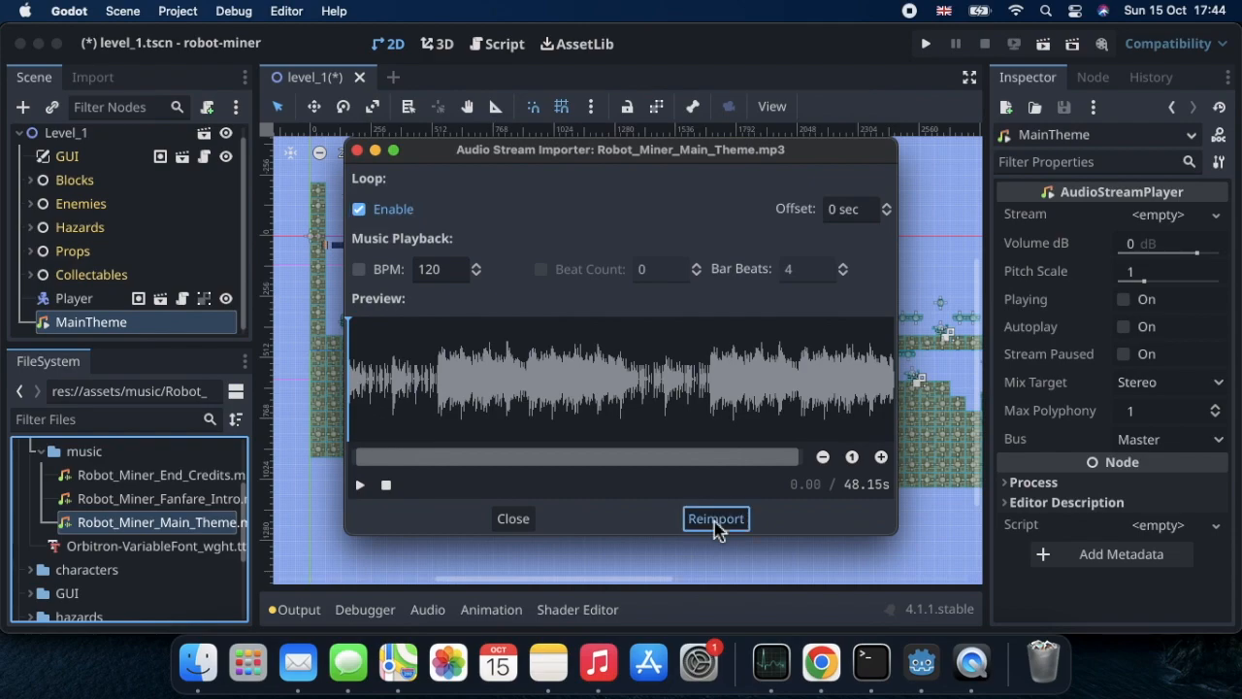
Step: Assign Robot_Miner_Main_Theme.mp3 as the MainTheme node's stream with Autoplay on, and save the level scene
left_click_drag(180, 532, 1141, 225)
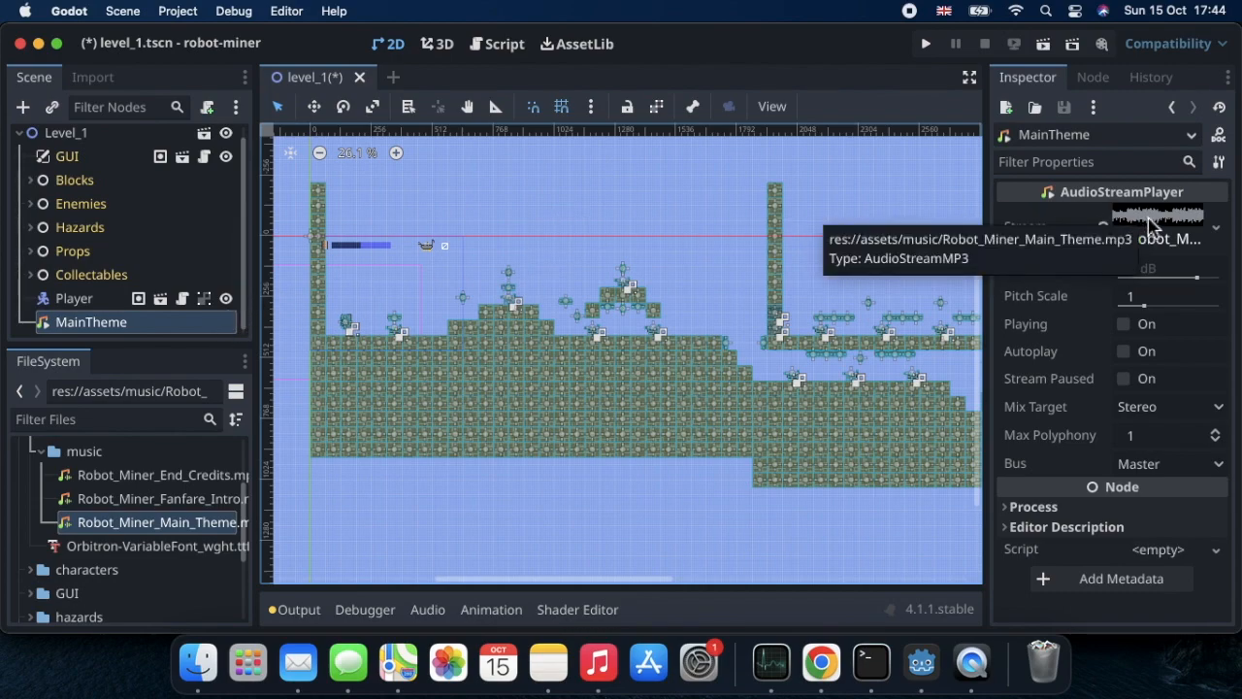
left_click(1124, 352)
key("super+s")
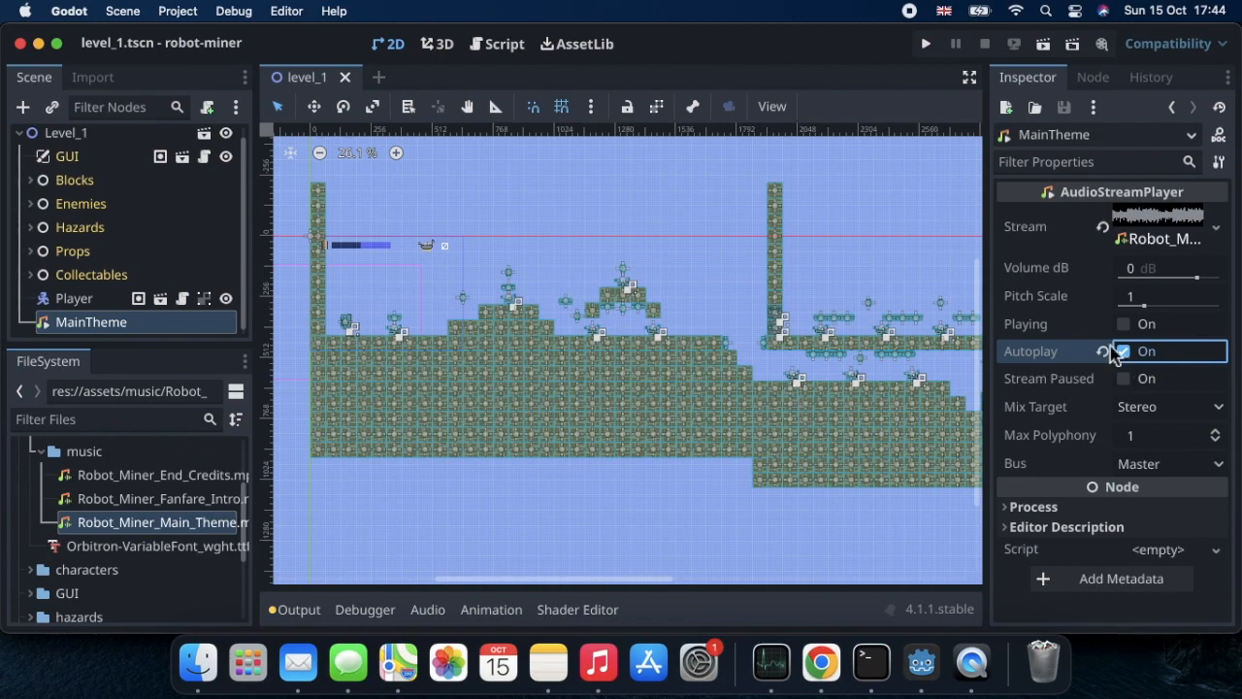
Step: Run the level_1 scene, move and jump the robot through the level to test the music, and close the game
left_click(1045, 47)
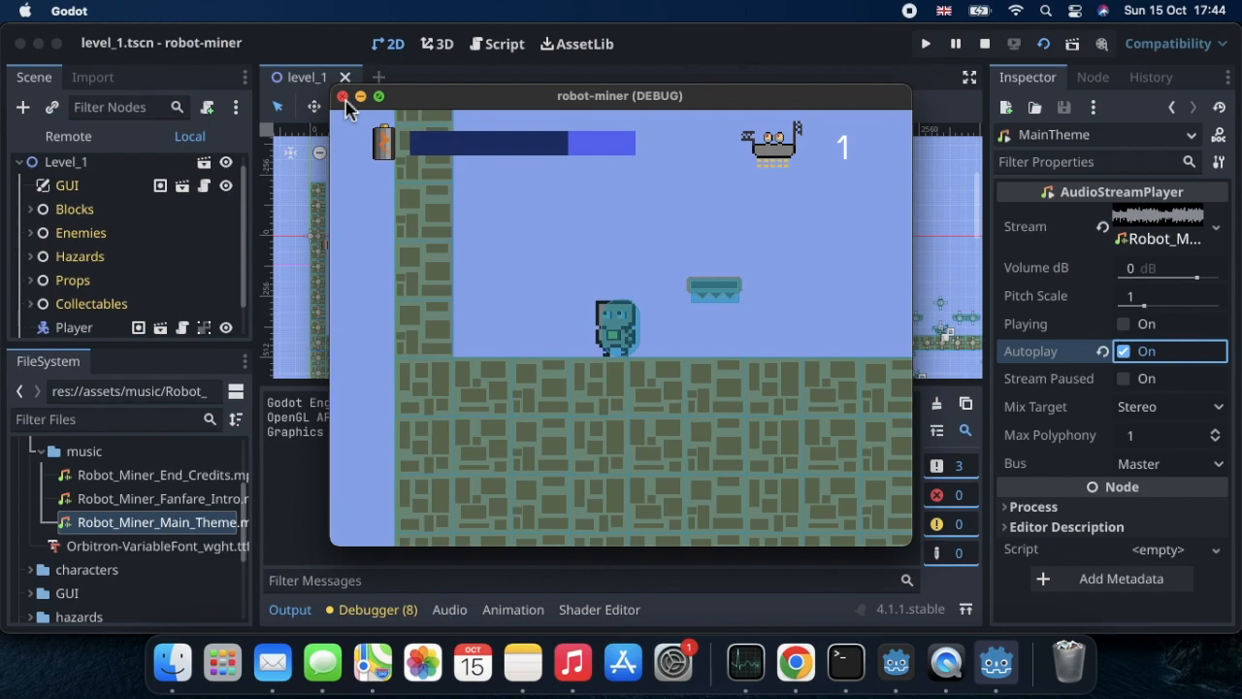
key("Right")
key("space")
key("Right")
key("space")
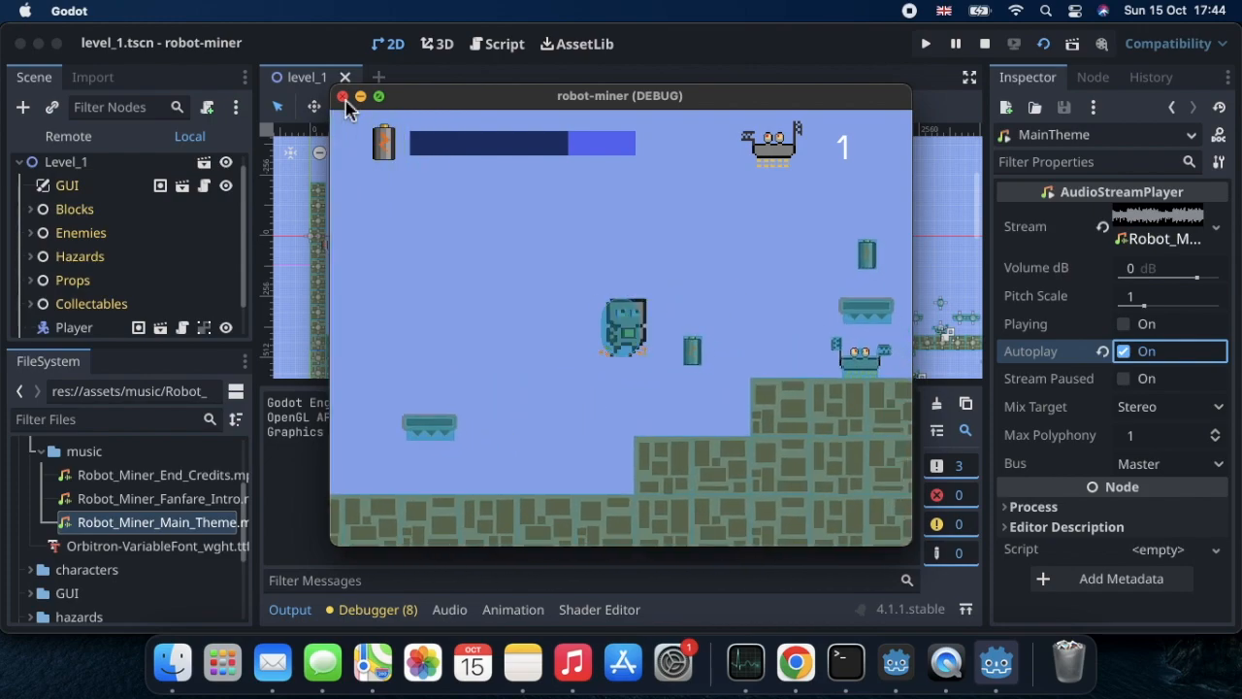
key("Right")
key("space")
key("space")
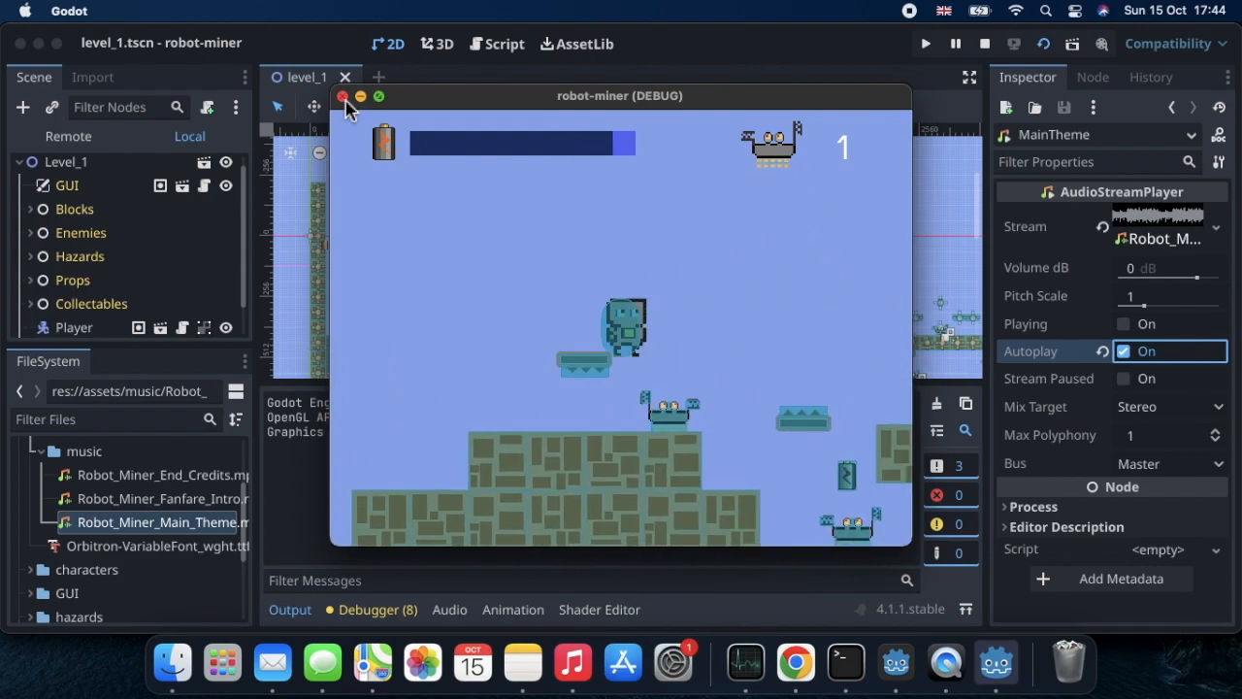
key("Right")
key("Left")
key("space")
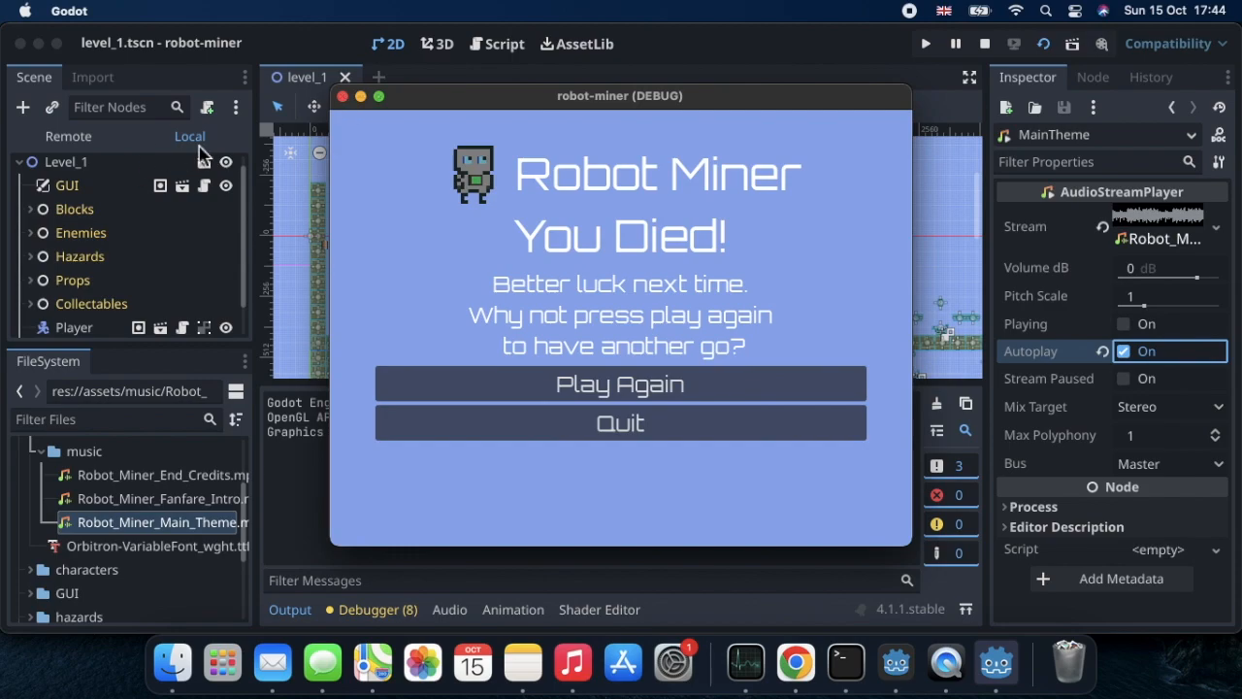
left_click(343, 96)
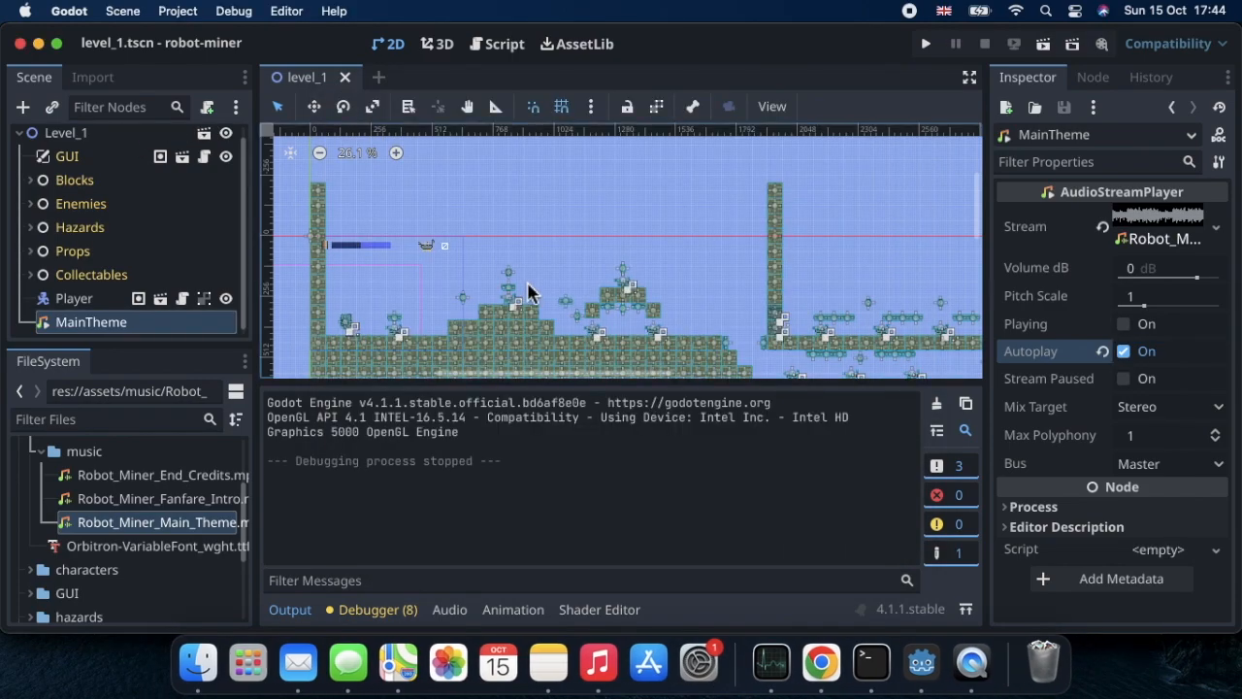
Step: Open the welcome.tscn scene from the GUI folder and show the output log in place of the theme editor
scroll(117, 486, "up", 3)
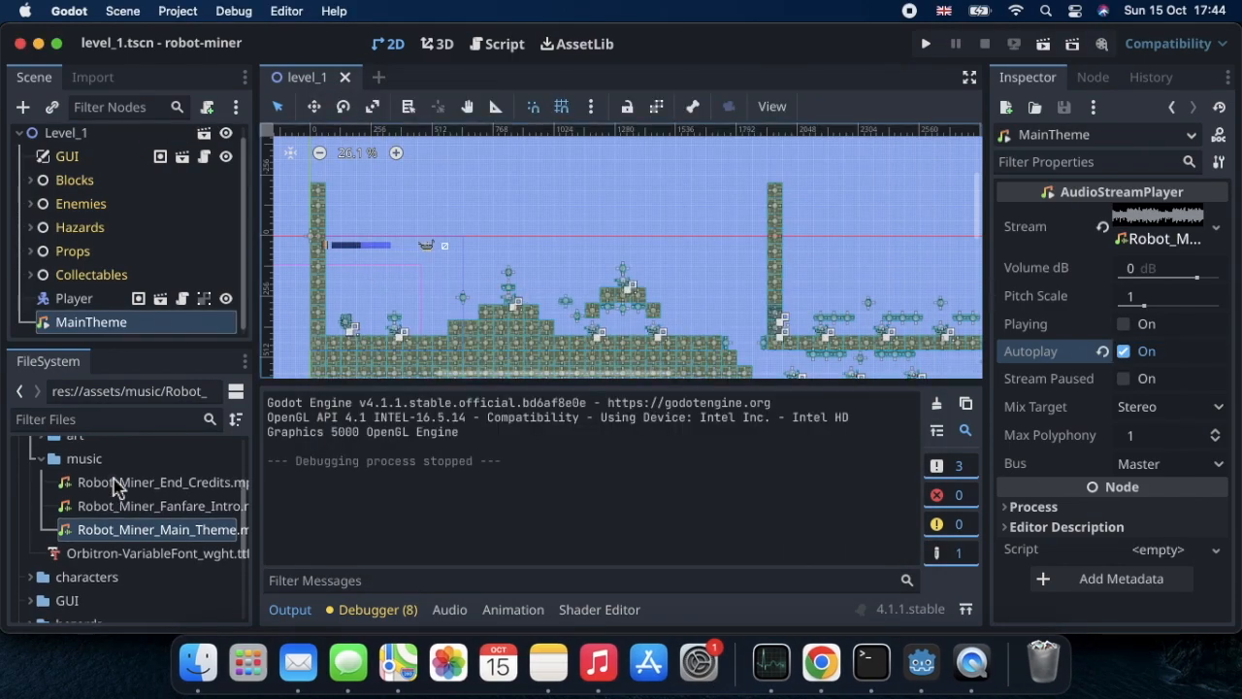
scroll(117, 485, "up", 1)
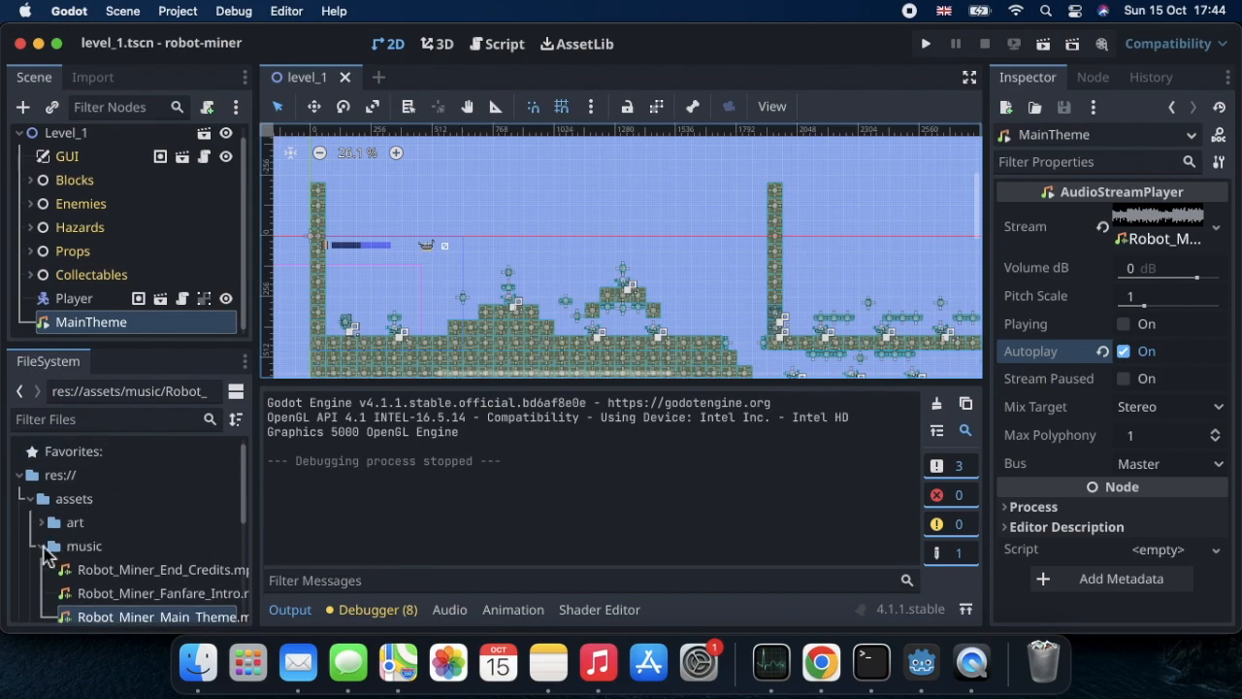
scroll(133, 539, "down", 5)
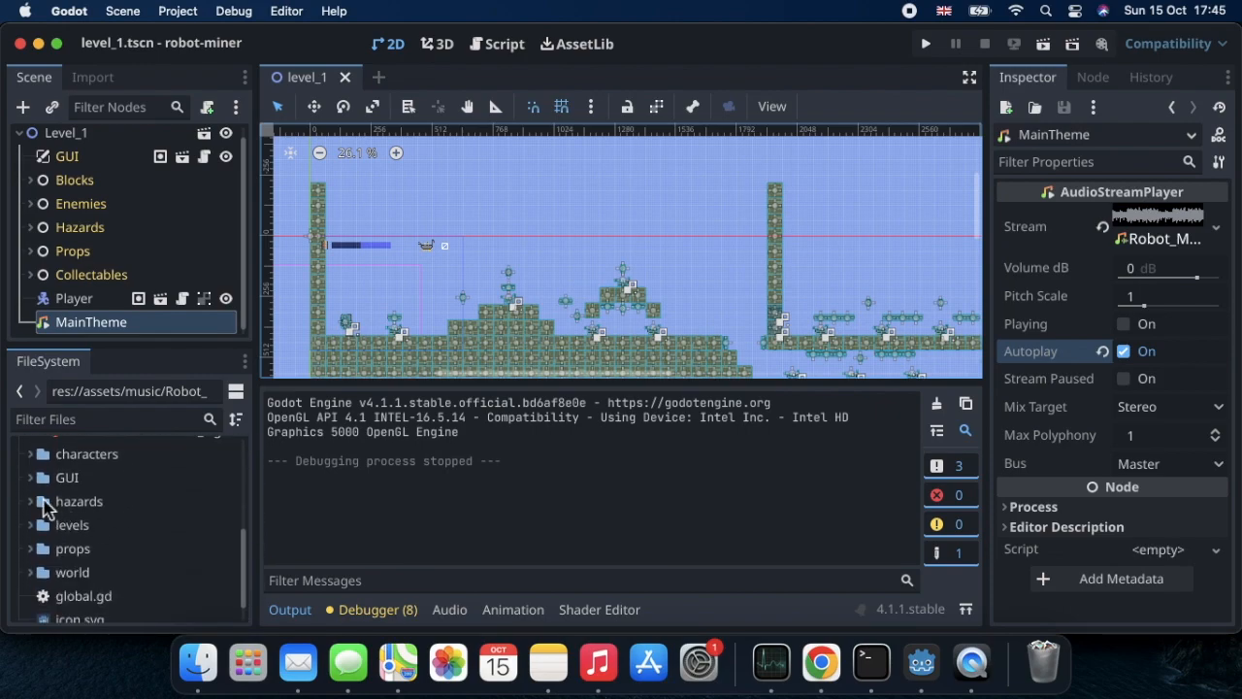
left_click(32, 479)
scroll(160, 518, "down", 4)
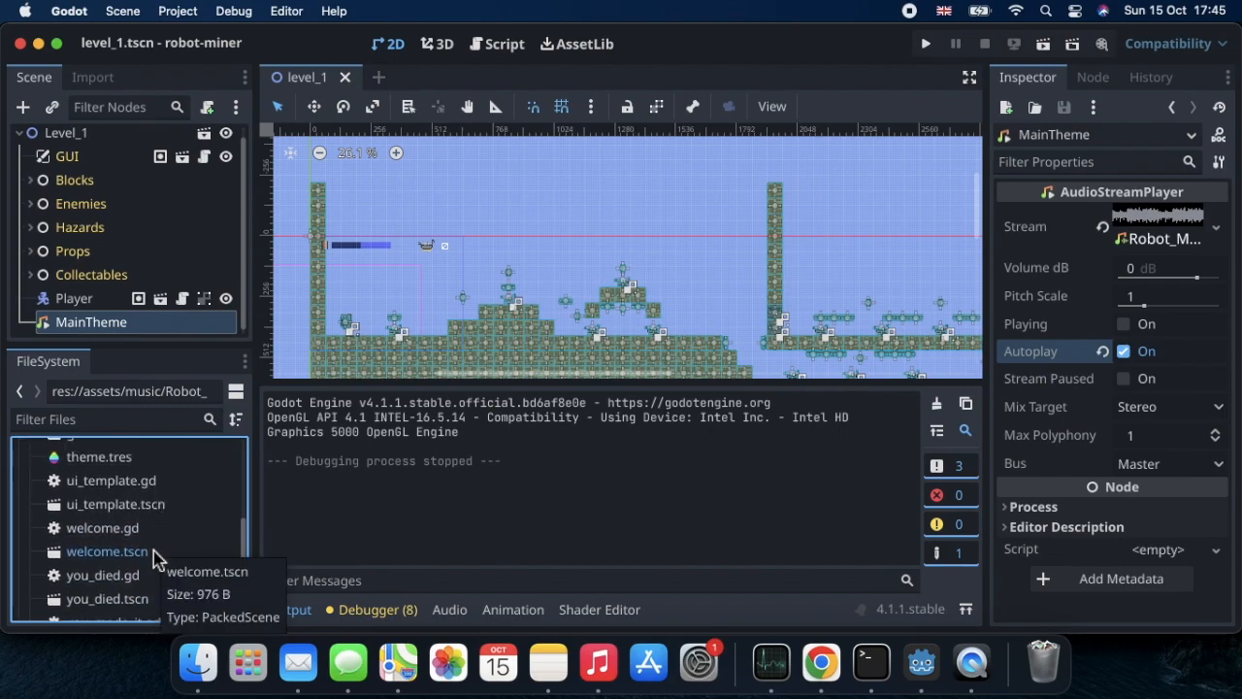
left_click(107, 551)
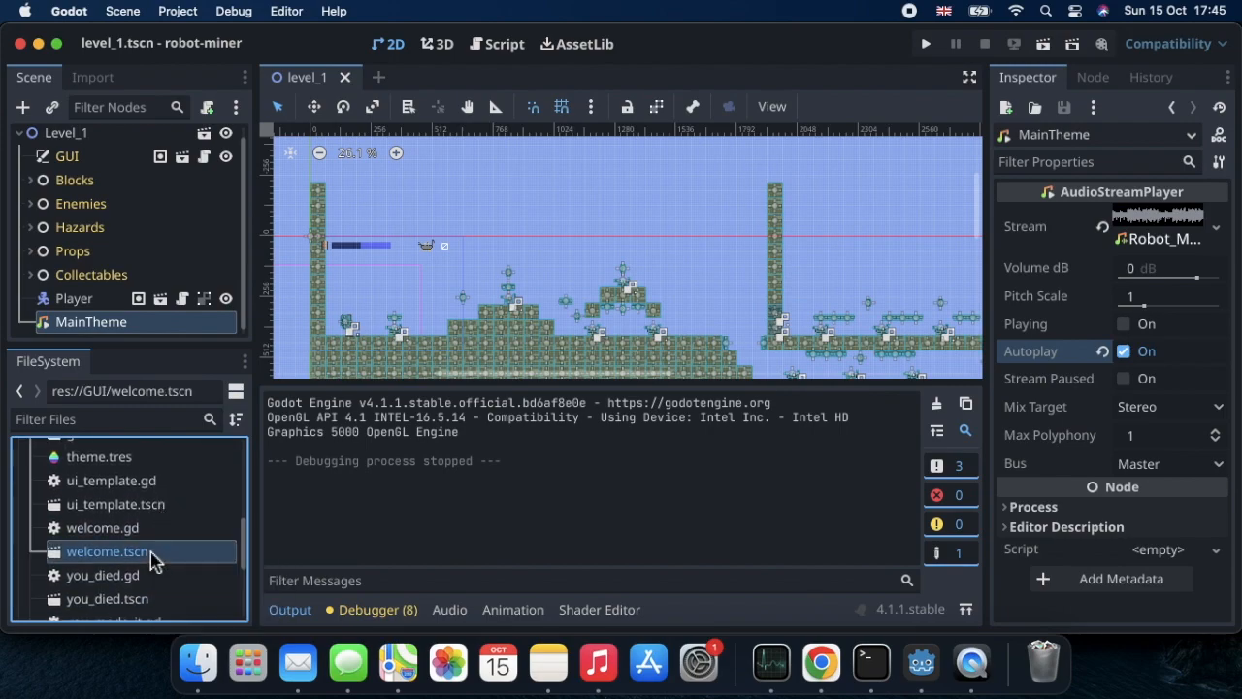
double_click(153, 558)
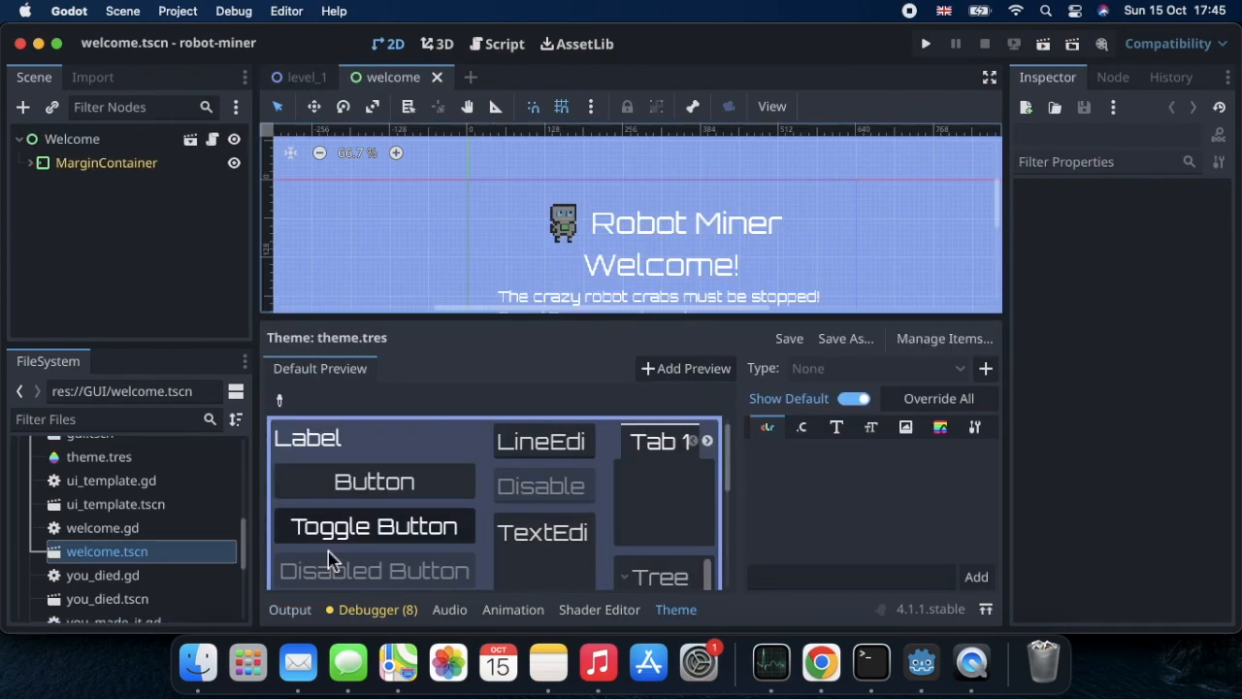
left_click(293, 609)
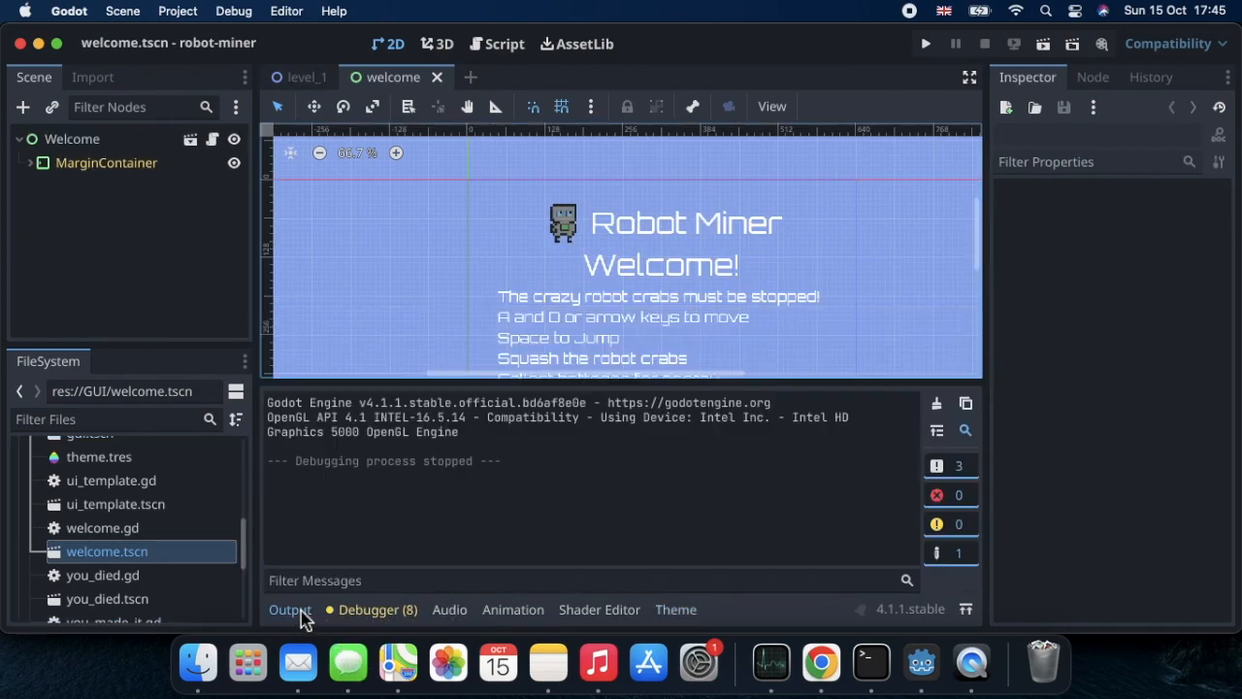
Step: Add an AudioStreamPlayer node as a child of the Welcome root node
left_click(42, 142)
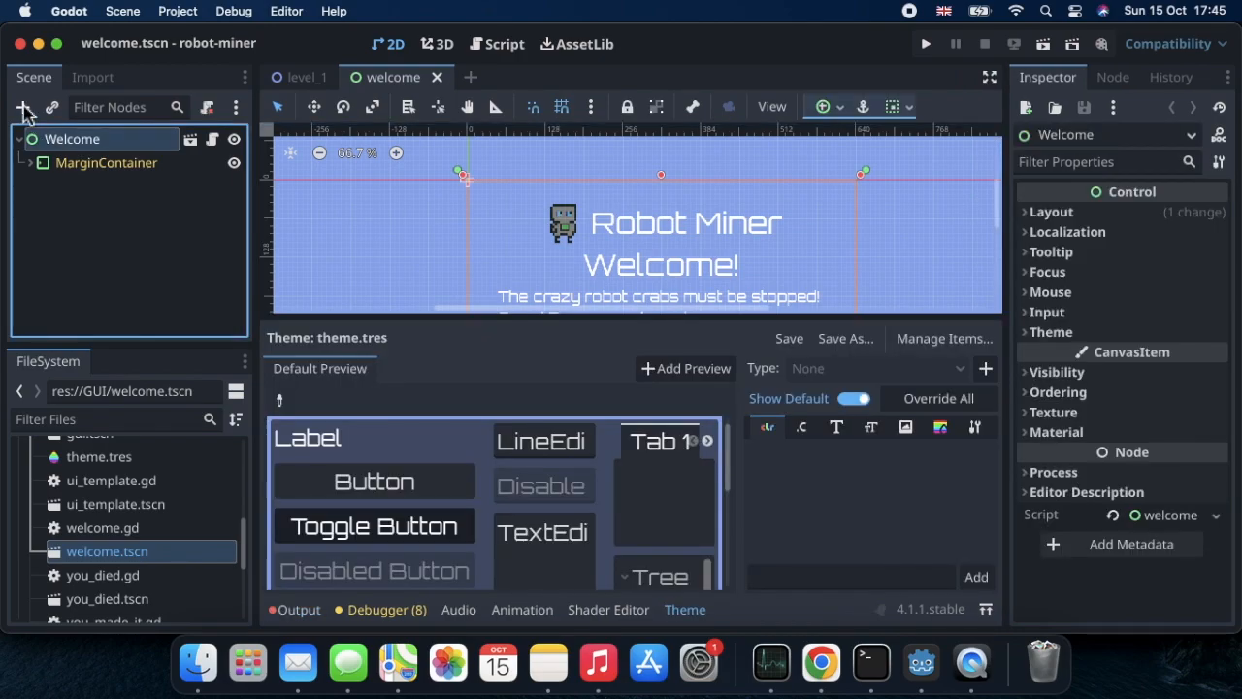
left_click(23, 107)
left_click(494, 374)
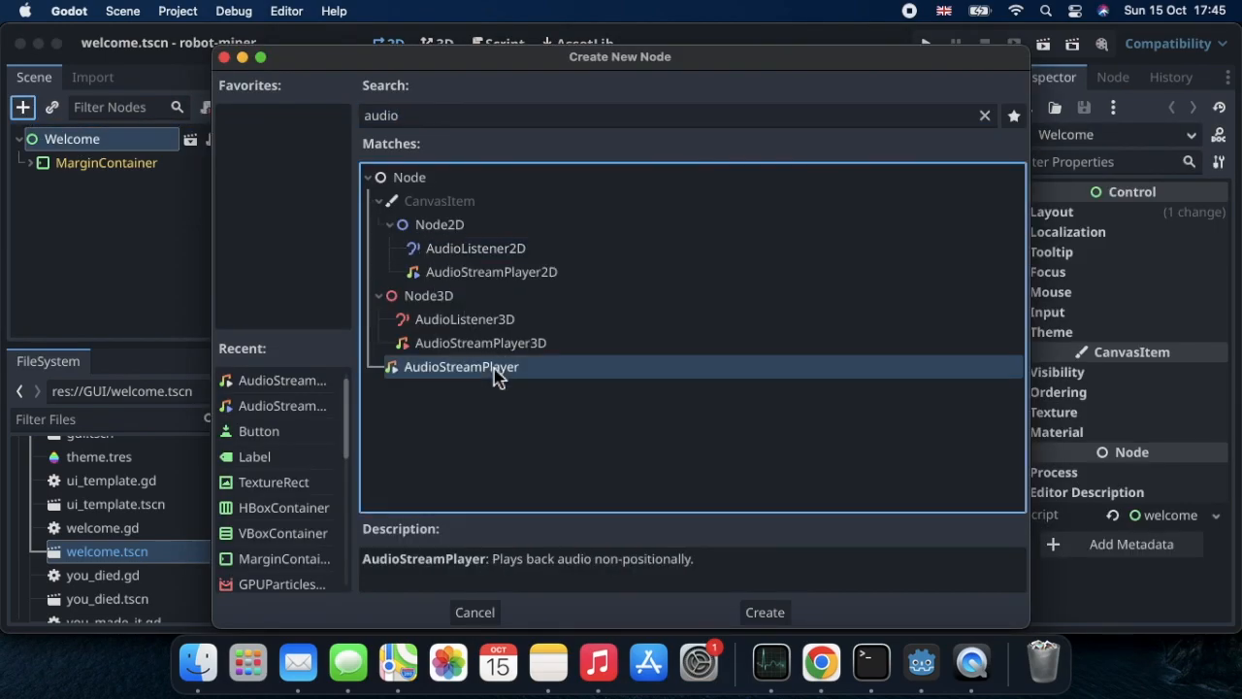
double_click(494, 375)
Step: Rename the AudioStreamPlayer node in the welcome scene to FanfareIntro
double_click(148, 189)
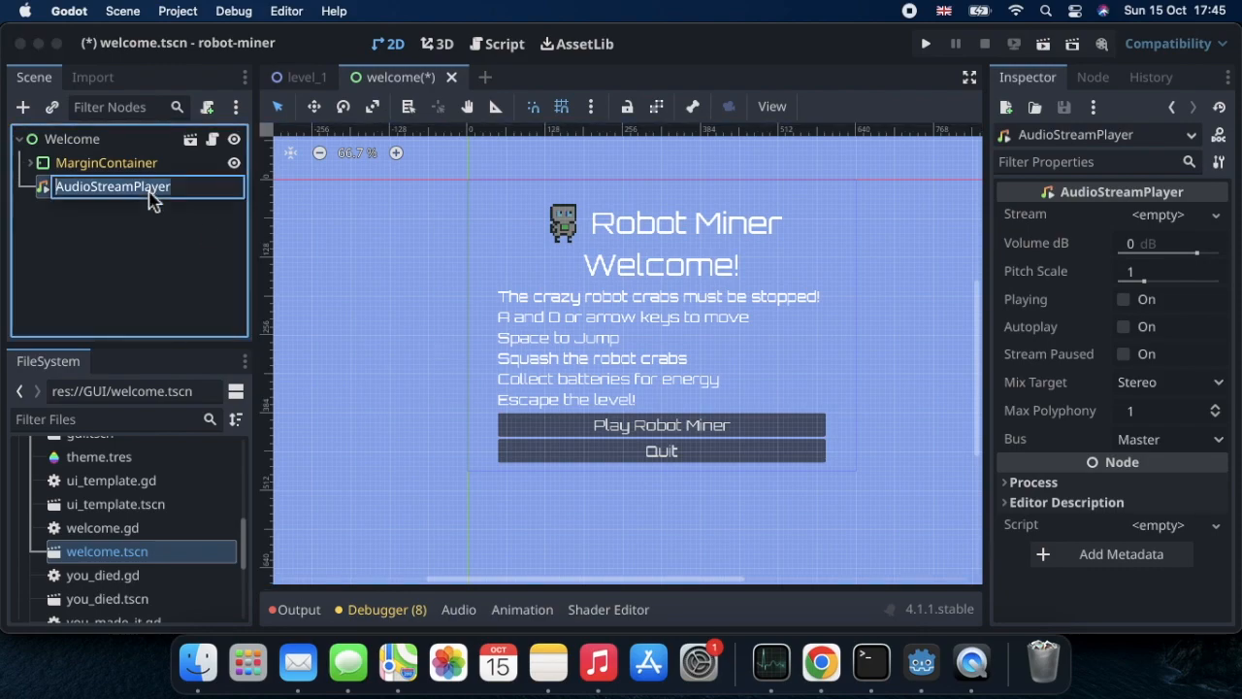
type("FanfareIn")
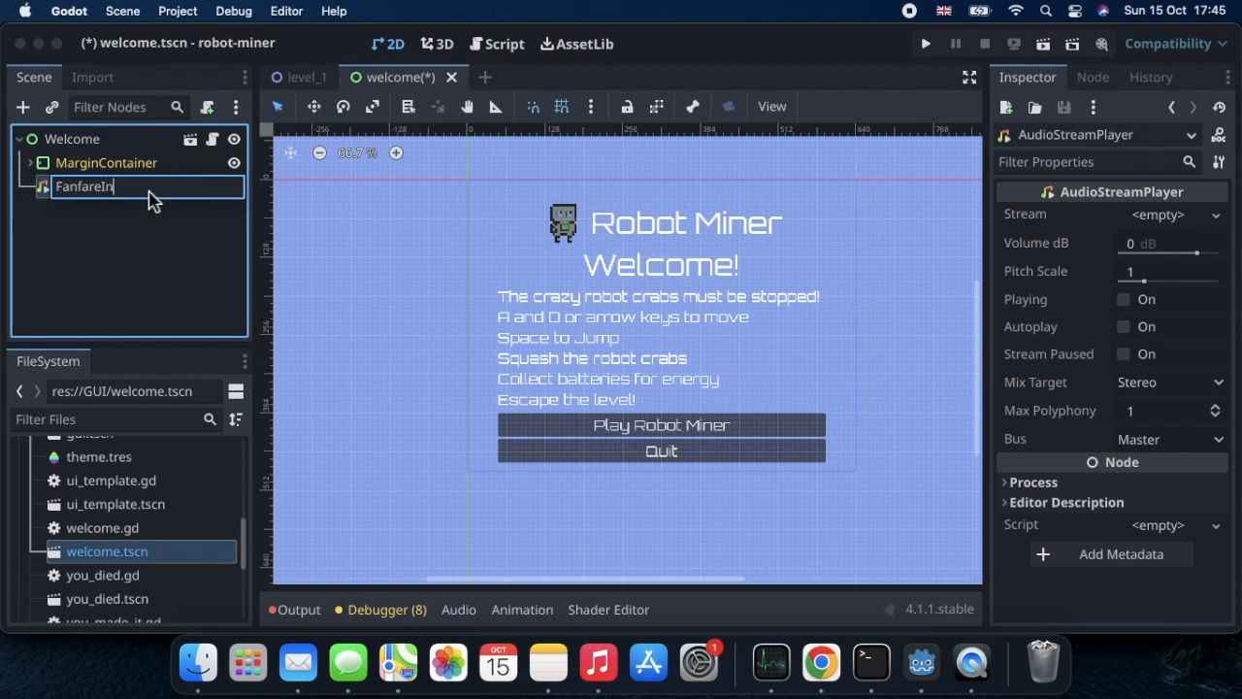
type("tro")
key("Return")
Step: Enable looping for Robot_Miner_Fanfare_Intro.mp3 in the assets/music folder and reimport it
scroll(153, 501, "up", 10)
scroll(155, 504, "down", 2)
left_click(162, 547)
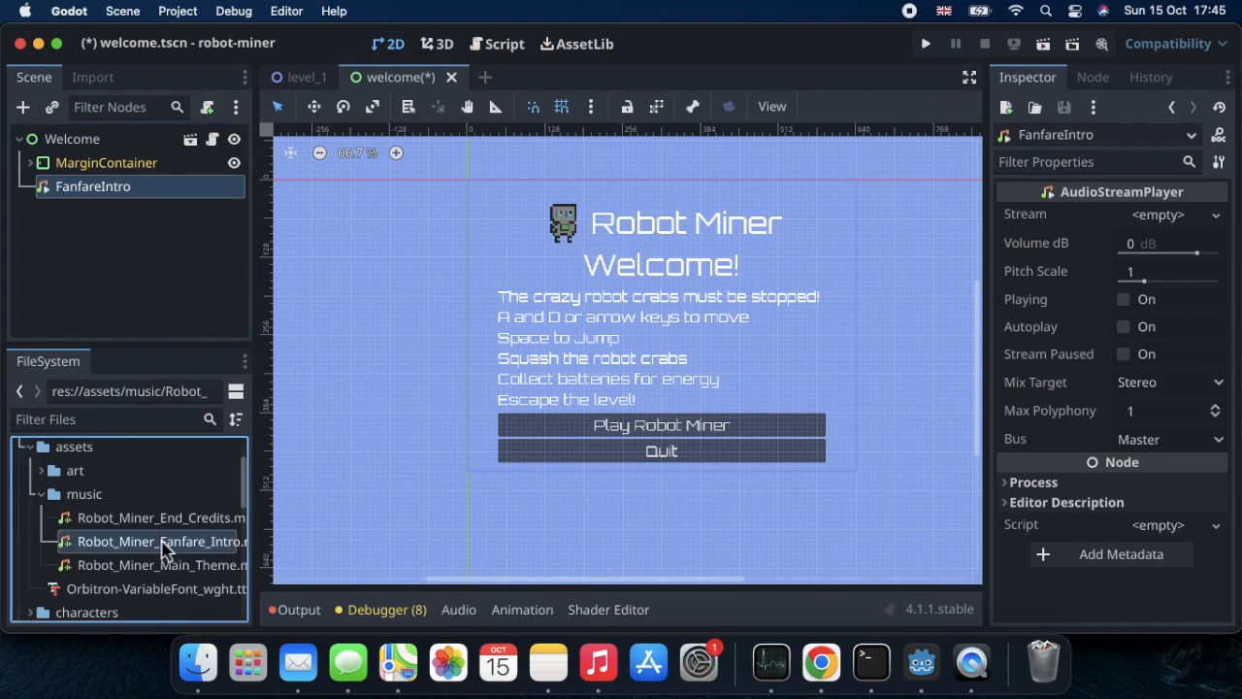
double_click(163, 546)
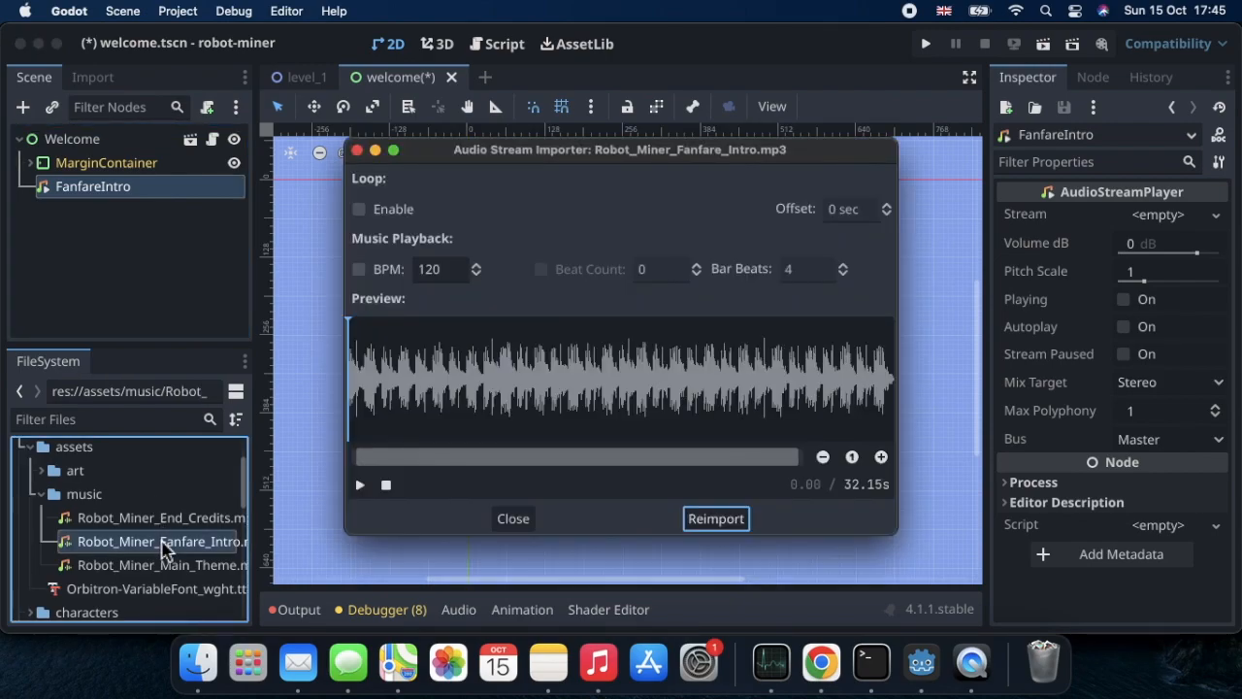
left_click(359, 209)
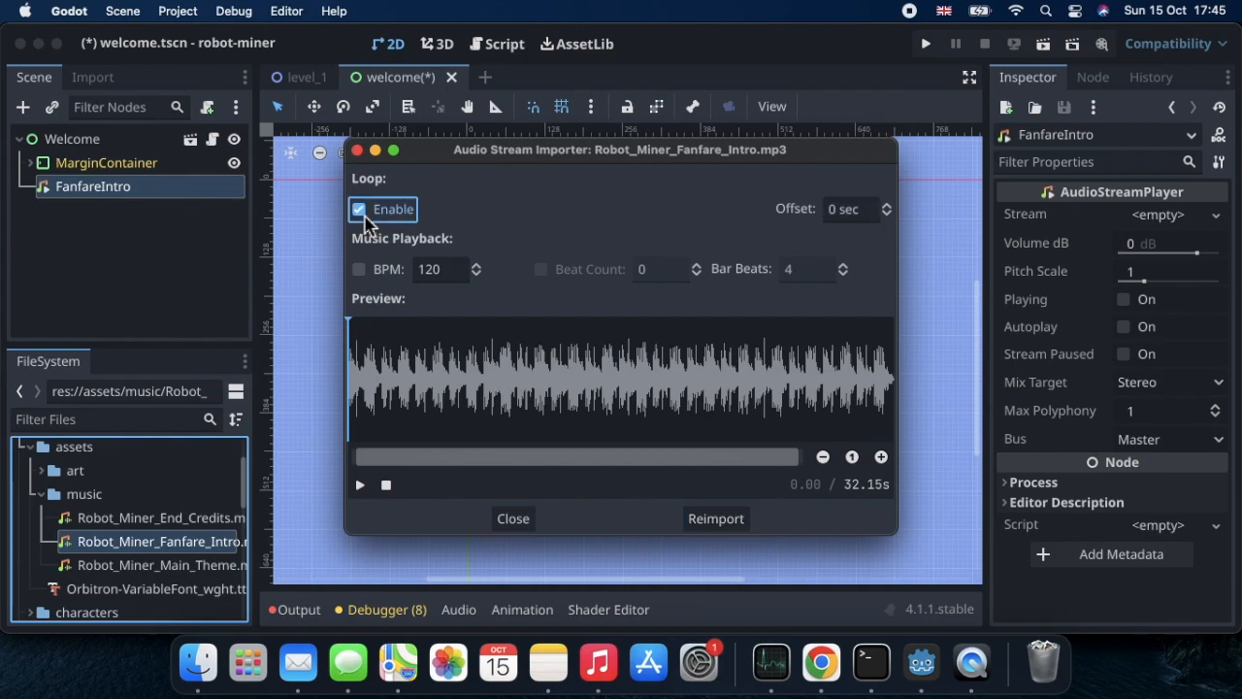
left_click(715, 519)
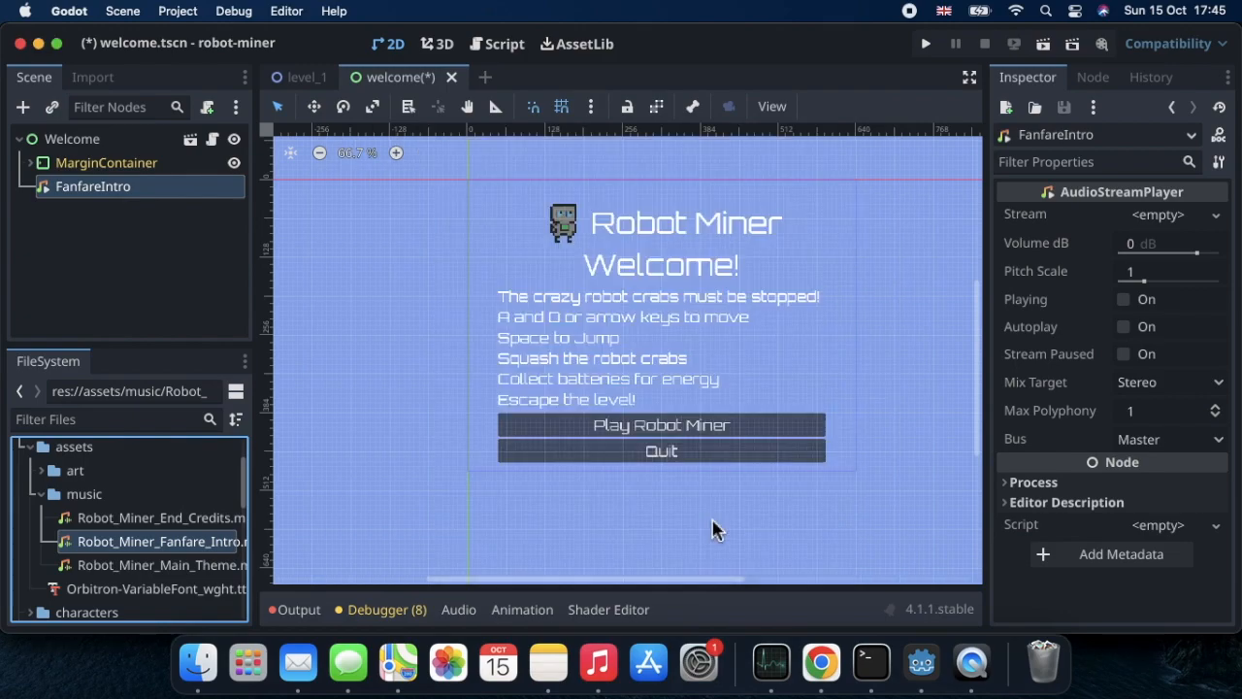
Step: Assign Robot_Miner_Fanfare_Intro.mp3 as the FanfareIntro node's stream, enable Autoplay, and save the welcome scene
left_click_drag(179, 549, 1136, 229)
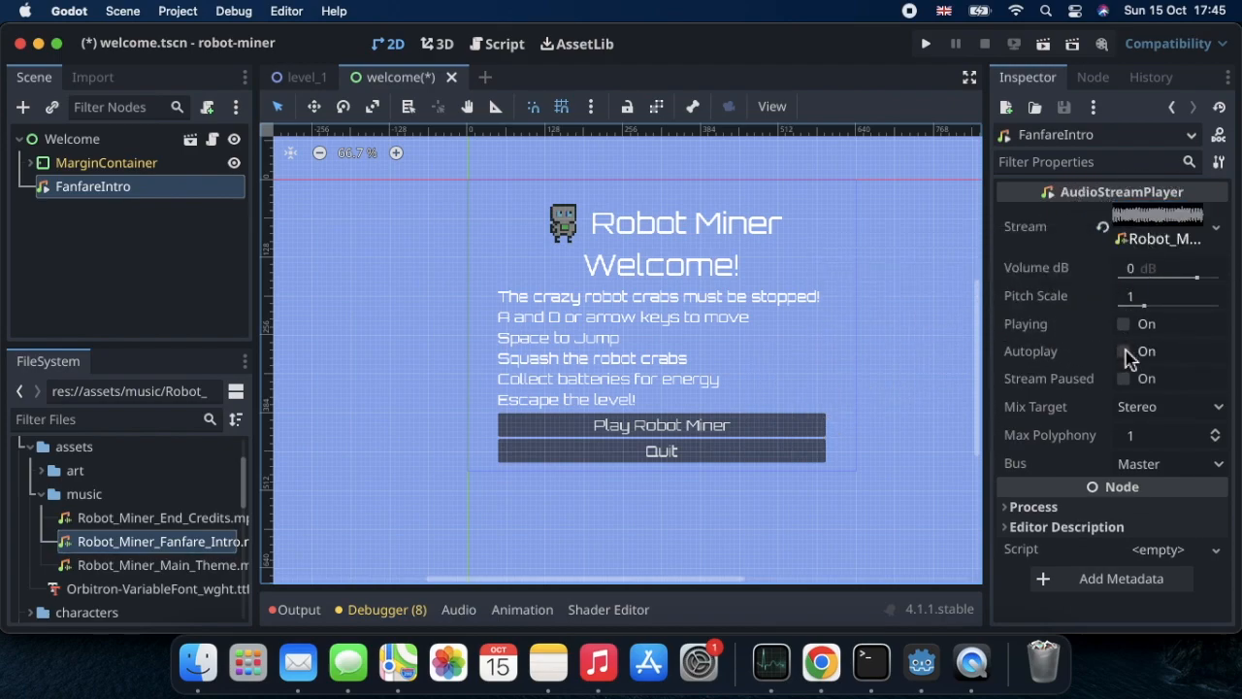
left_click(1126, 353)
key("super+s")
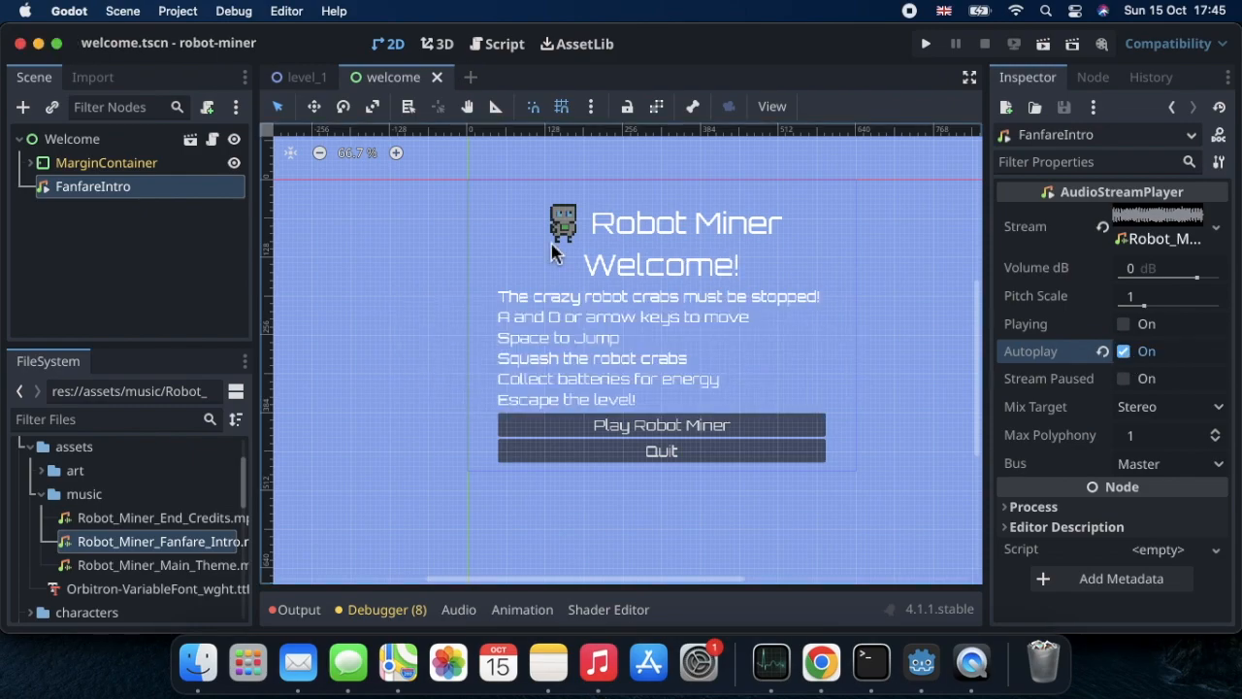
Step: Run the welcome scene to test its music, start Robot Miner from it, and close the game
left_click(1045, 46)
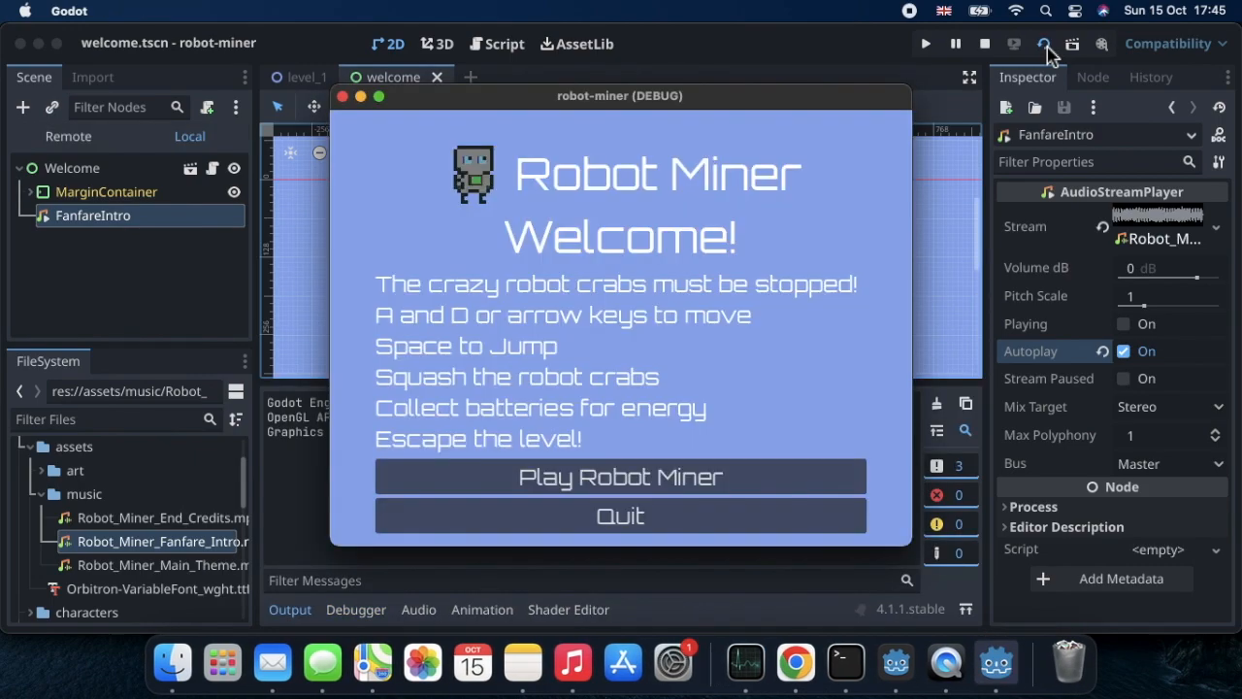
left_click(695, 478)
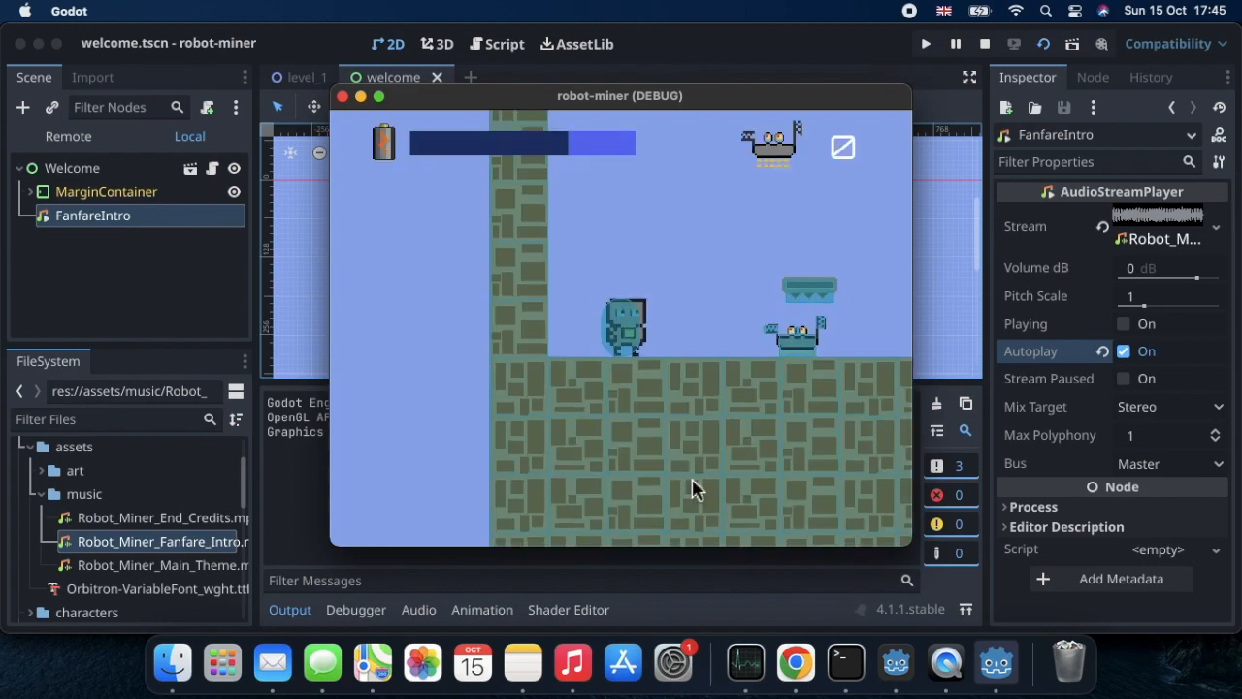
left_click(342, 96)
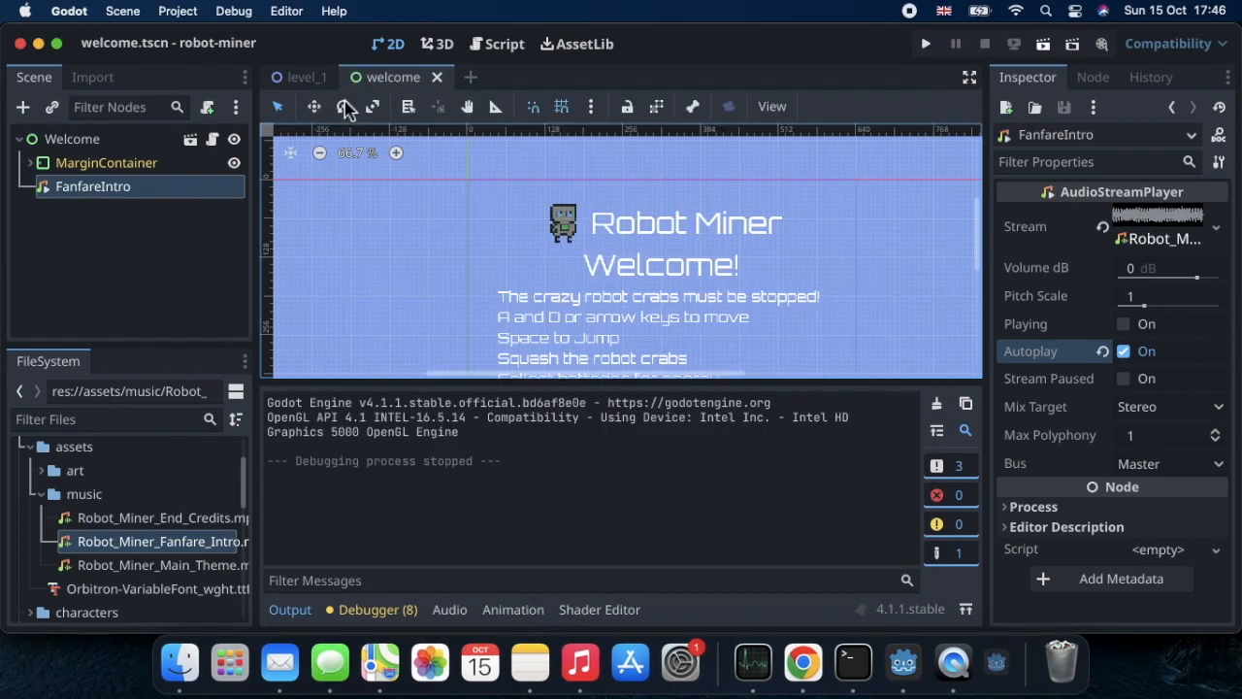
Step: Close the welcome scene and save level_1's MainTheme branch as the scene main_theme.tscn in res://assets/music
left_click(436, 77)
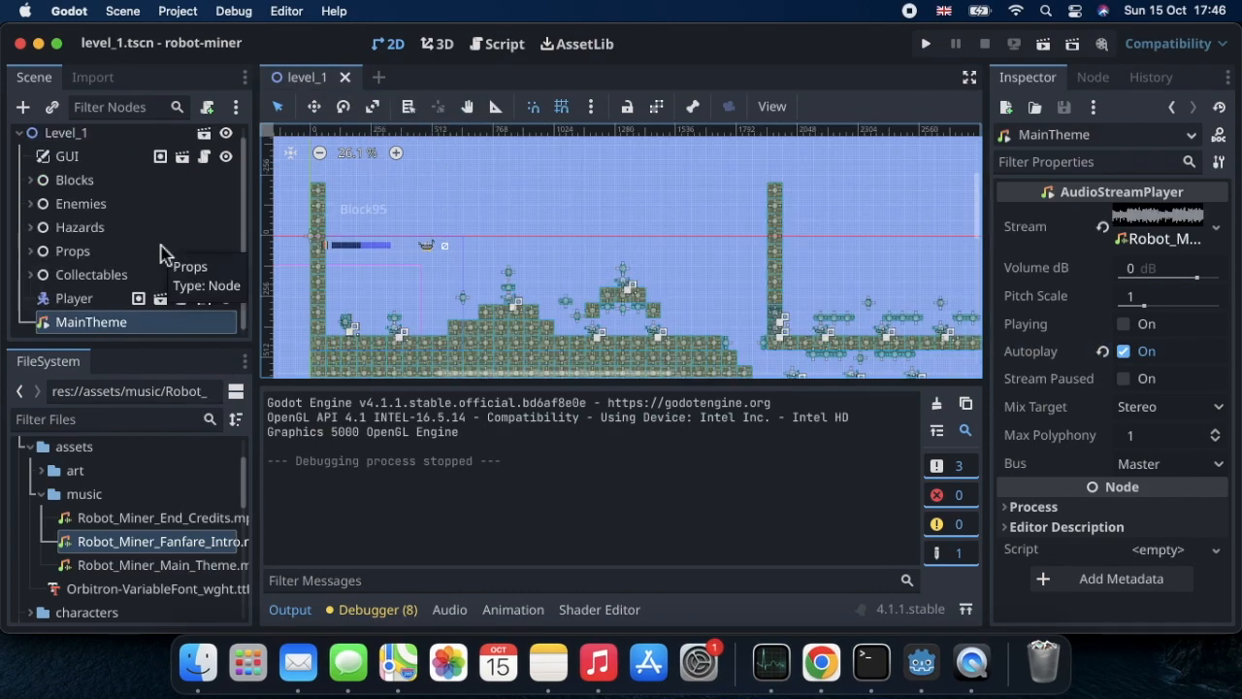
right_click(130, 330)
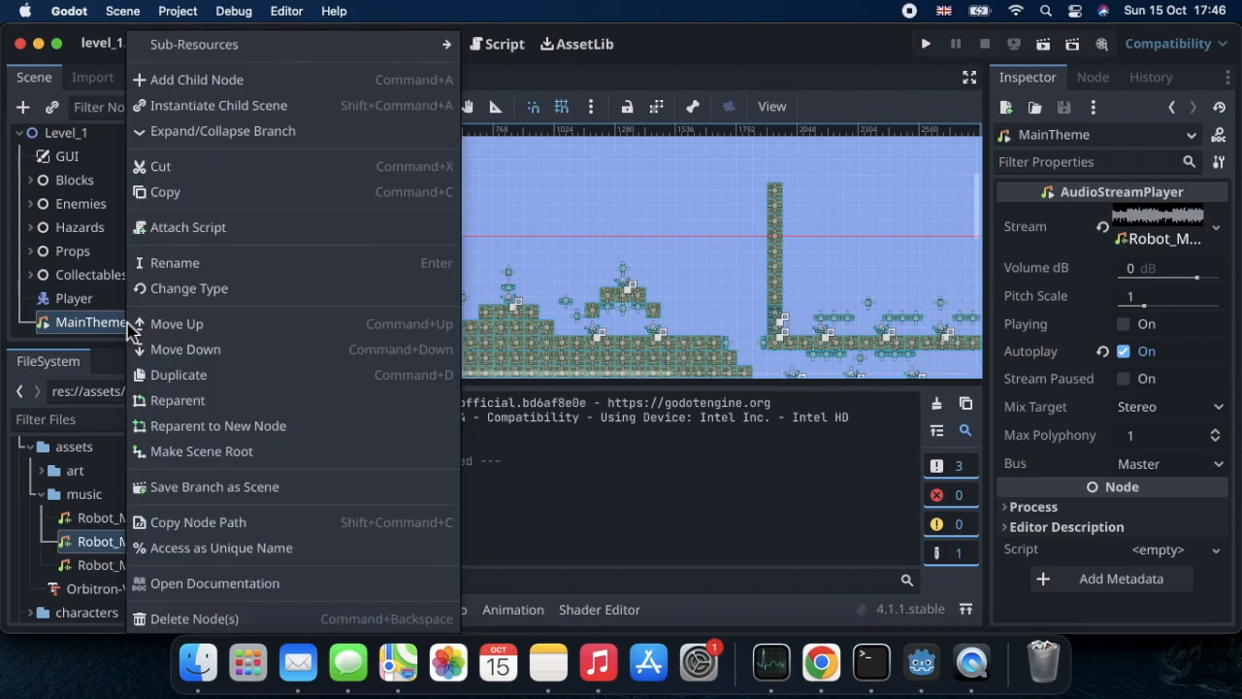
left_click(247, 491)
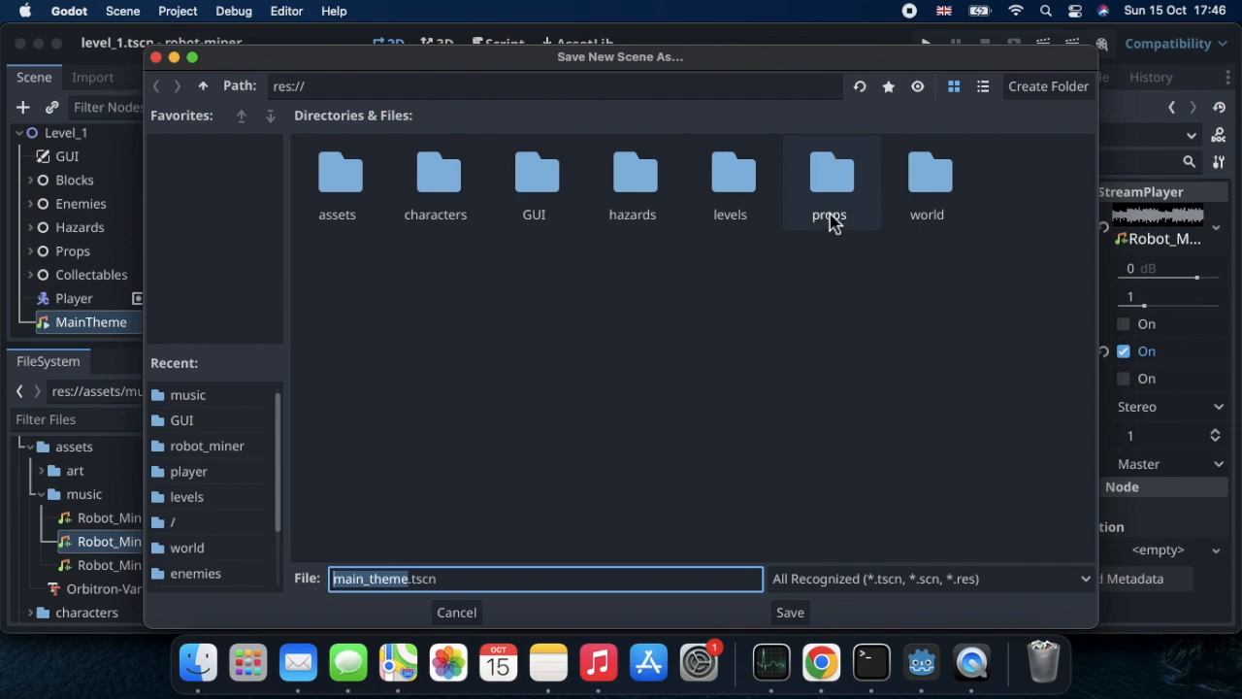
double_click(342, 189)
double_click(435, 195)
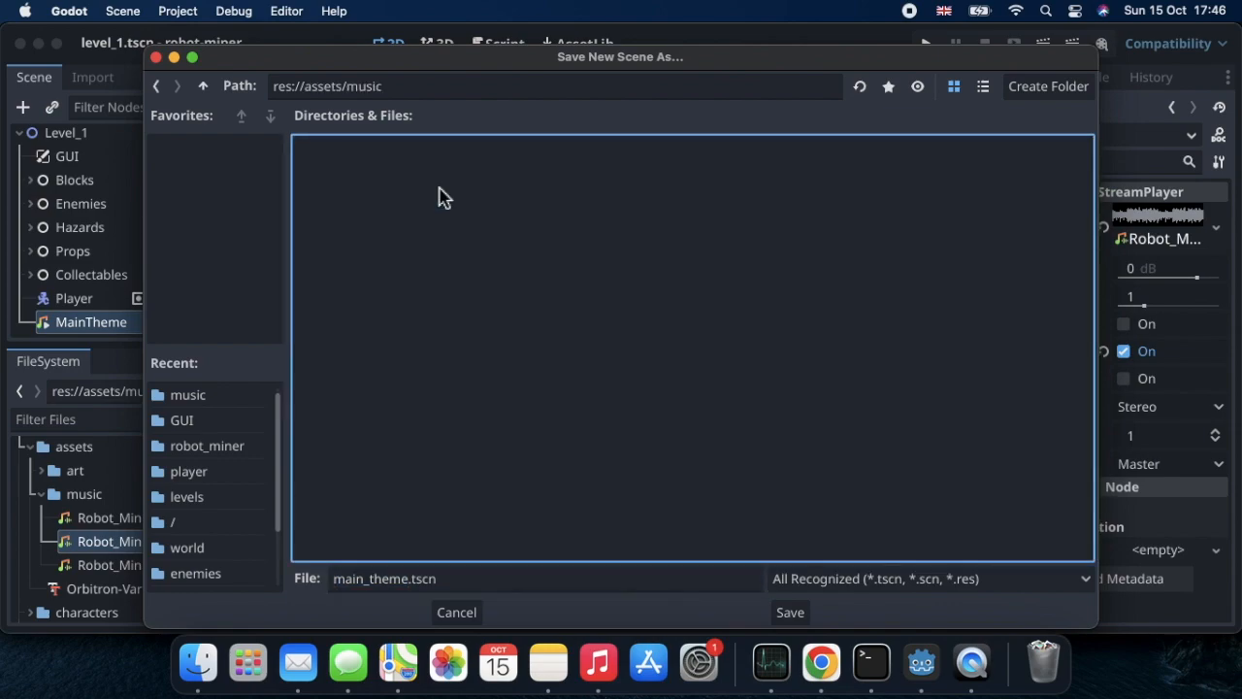
left_click(788, 613)
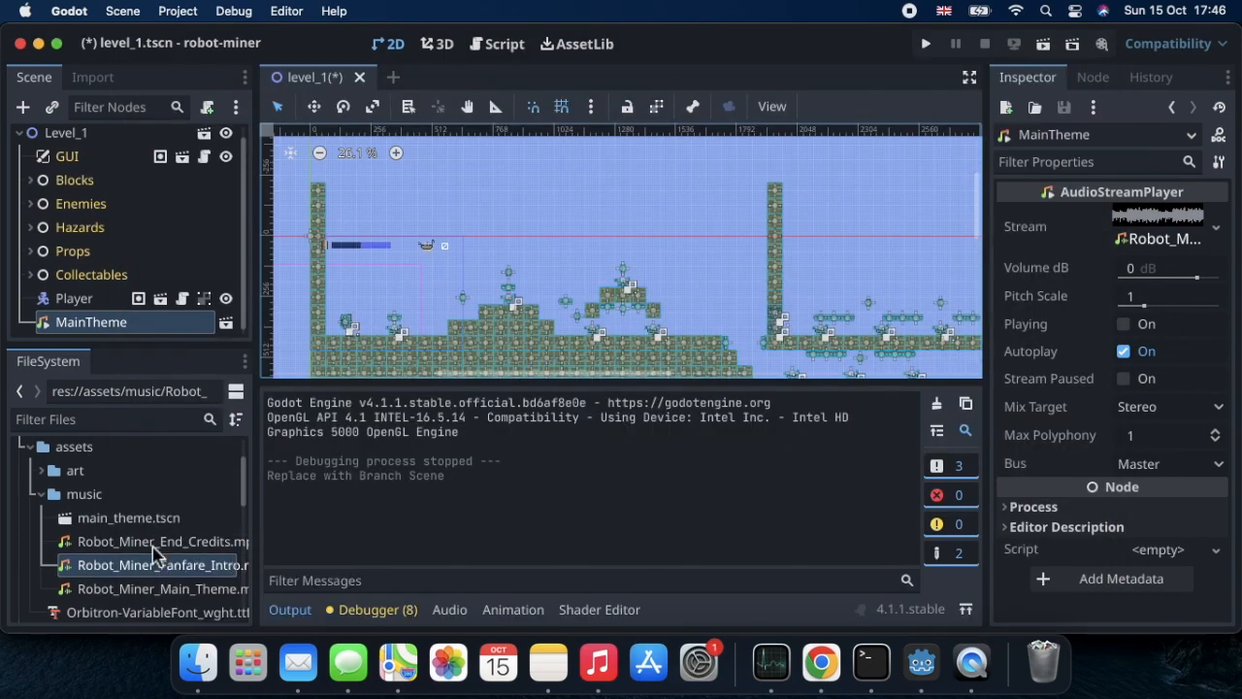
Step: Open the you_died.tscn scene from the GUI folder and show the output log in place of the theme editor
scroll(155, 555, "down", 3)
scroll(156, 555, "down", 6)
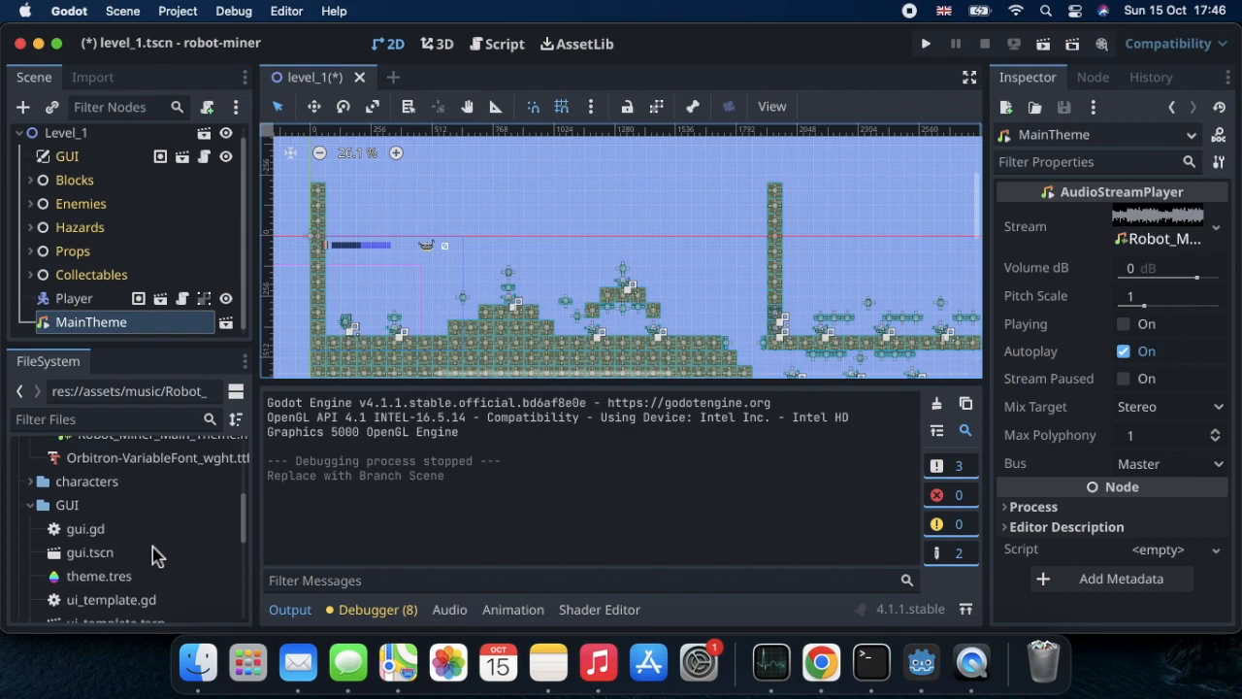
scroll(155, 555, "down", 1)
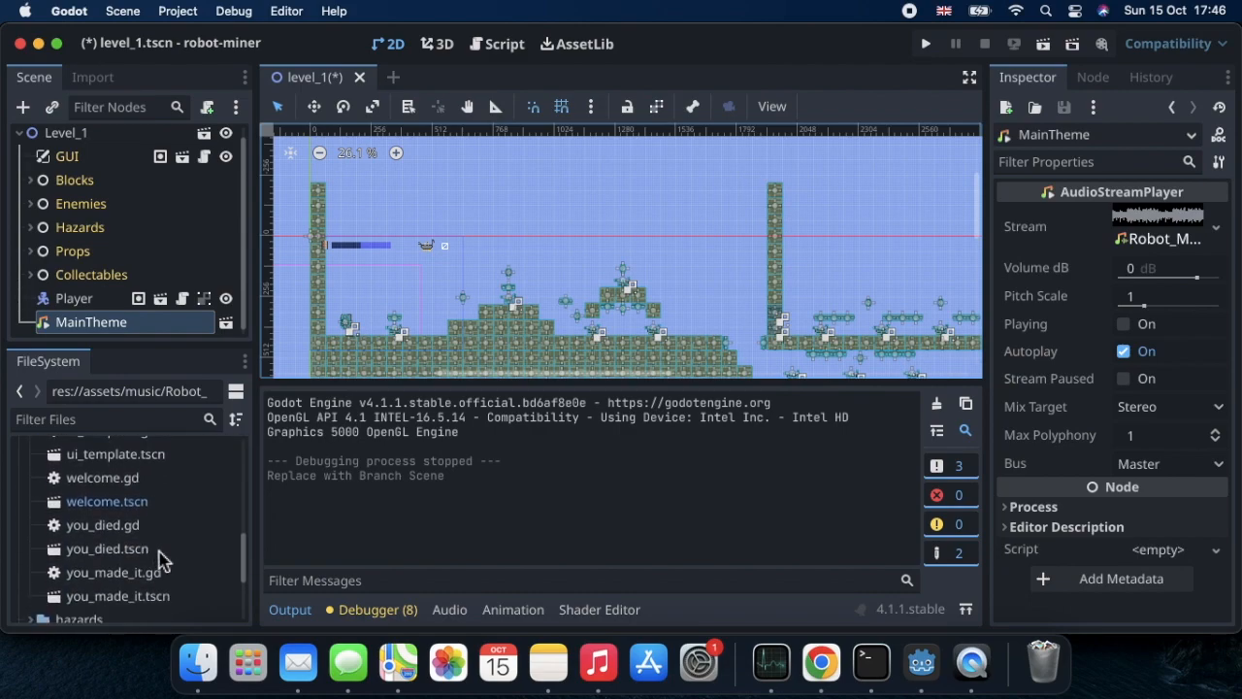
left_click(141, 549)
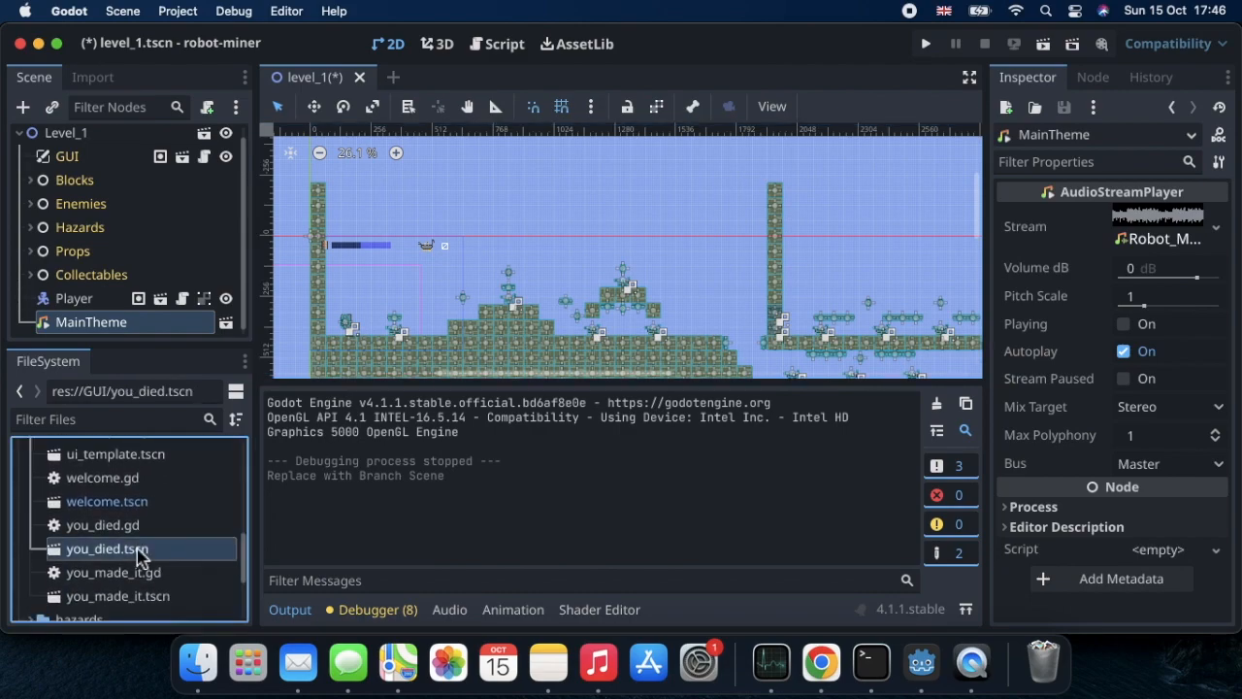
double_click(140, 549)
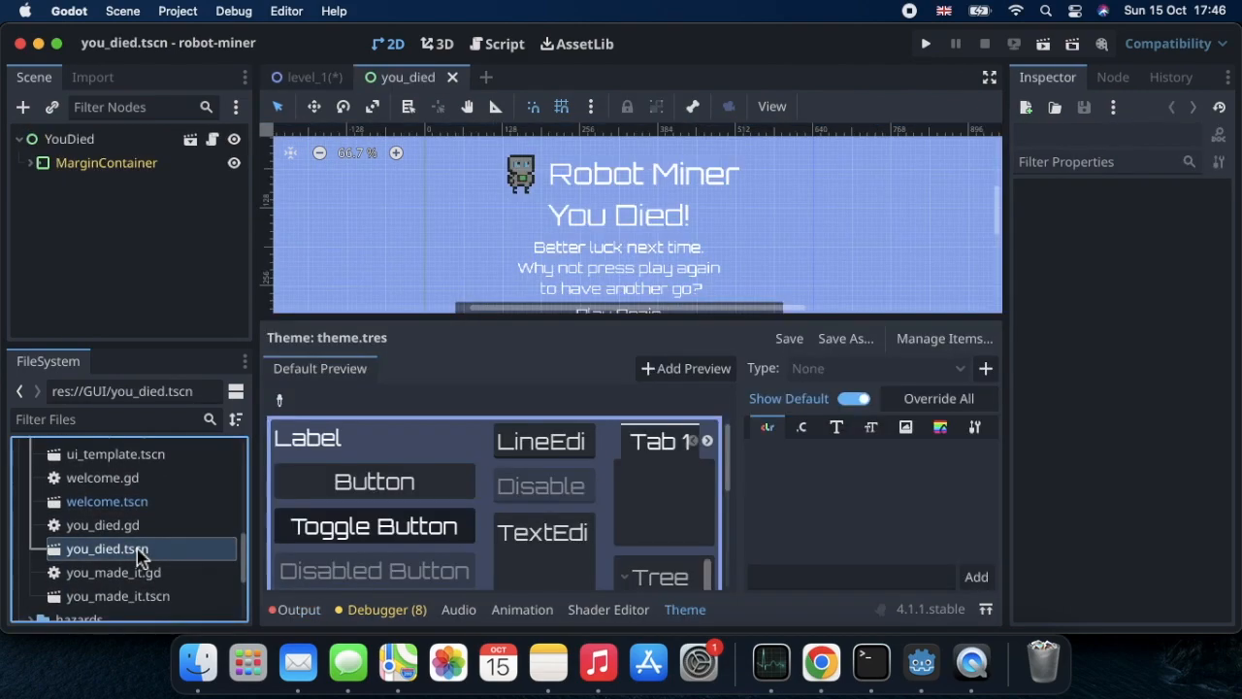
left_click(296, 610)
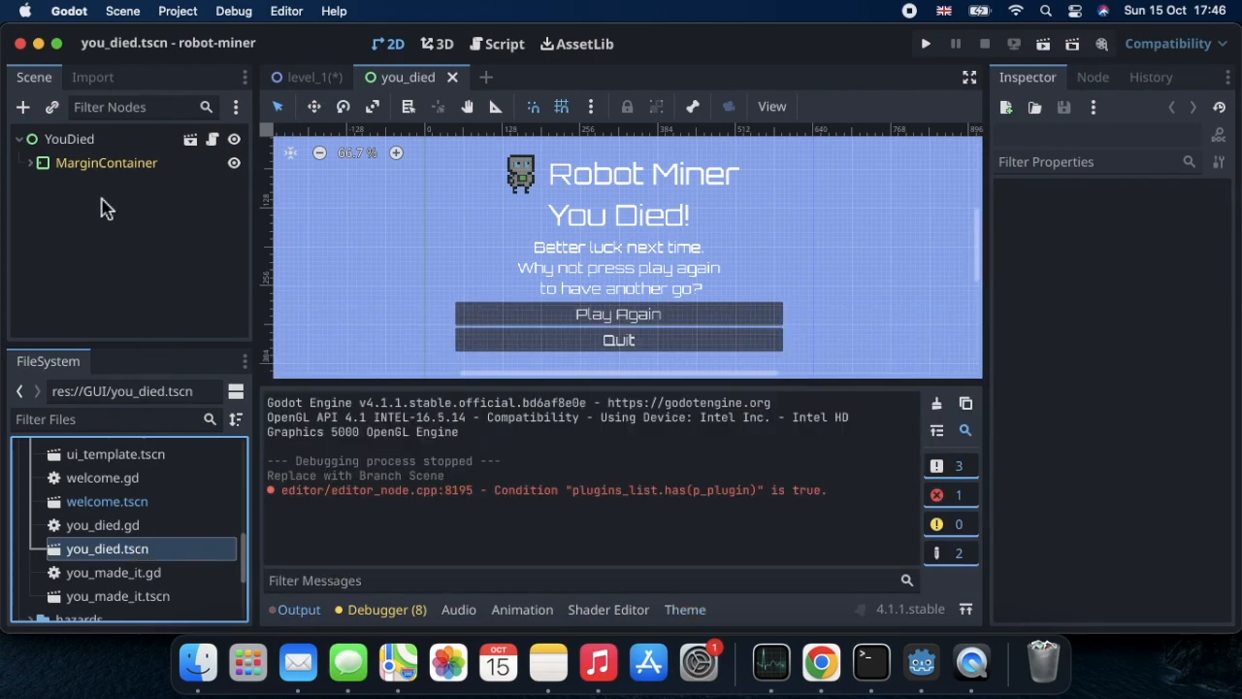
Step: Add an AudioStreamPlayer node as a child of the YouDied root node
left_click(72, 142)
left_click(23, 107)
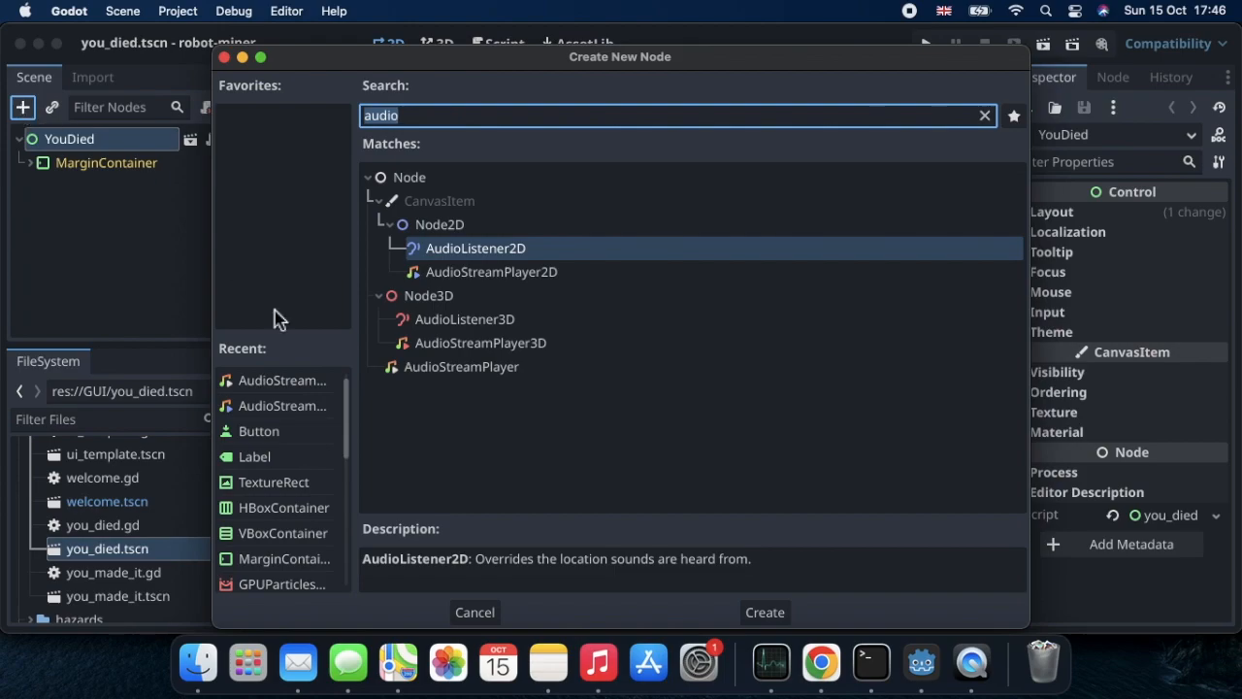
double_click(487, 368)
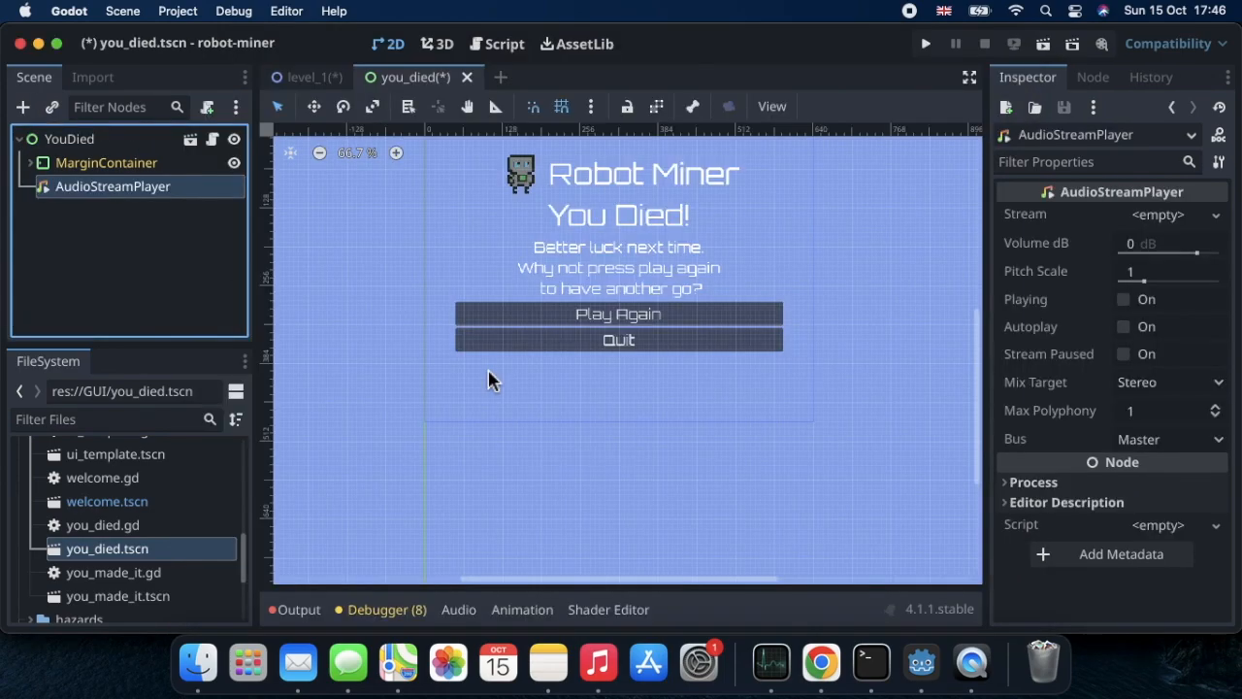
Step: Rename the AudioStreamPlayer node in the you_died scene to EndCredits
double_click(141, 191)
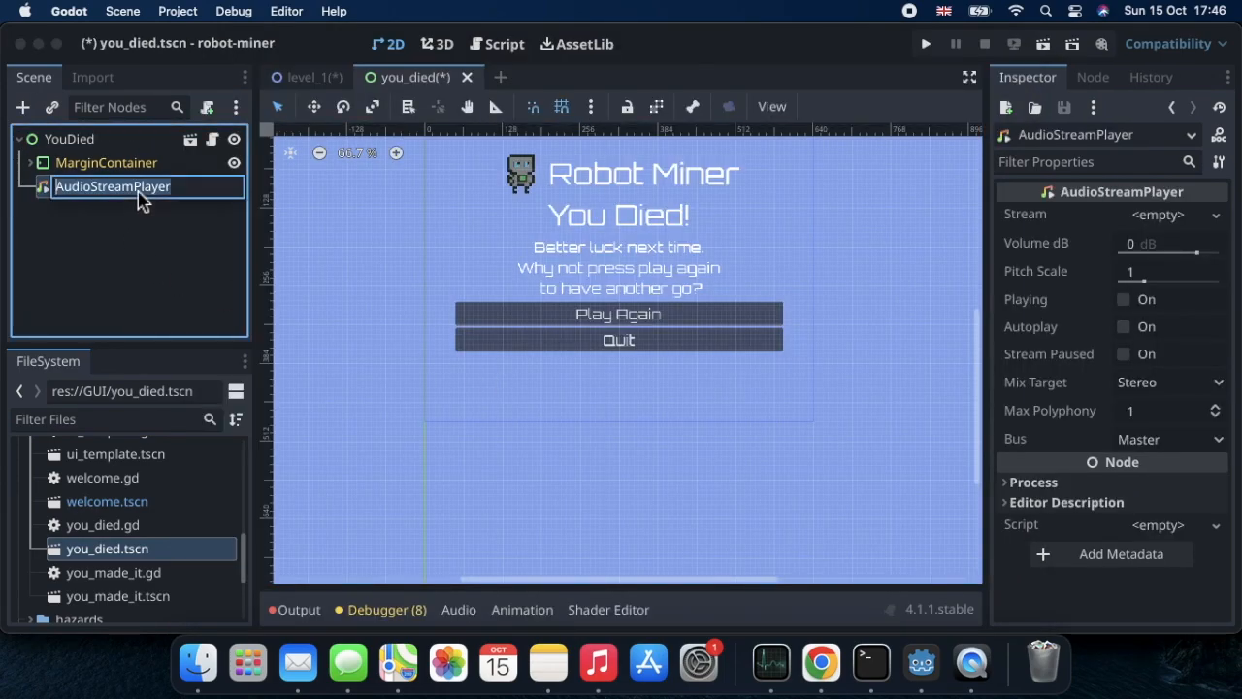
type("To")
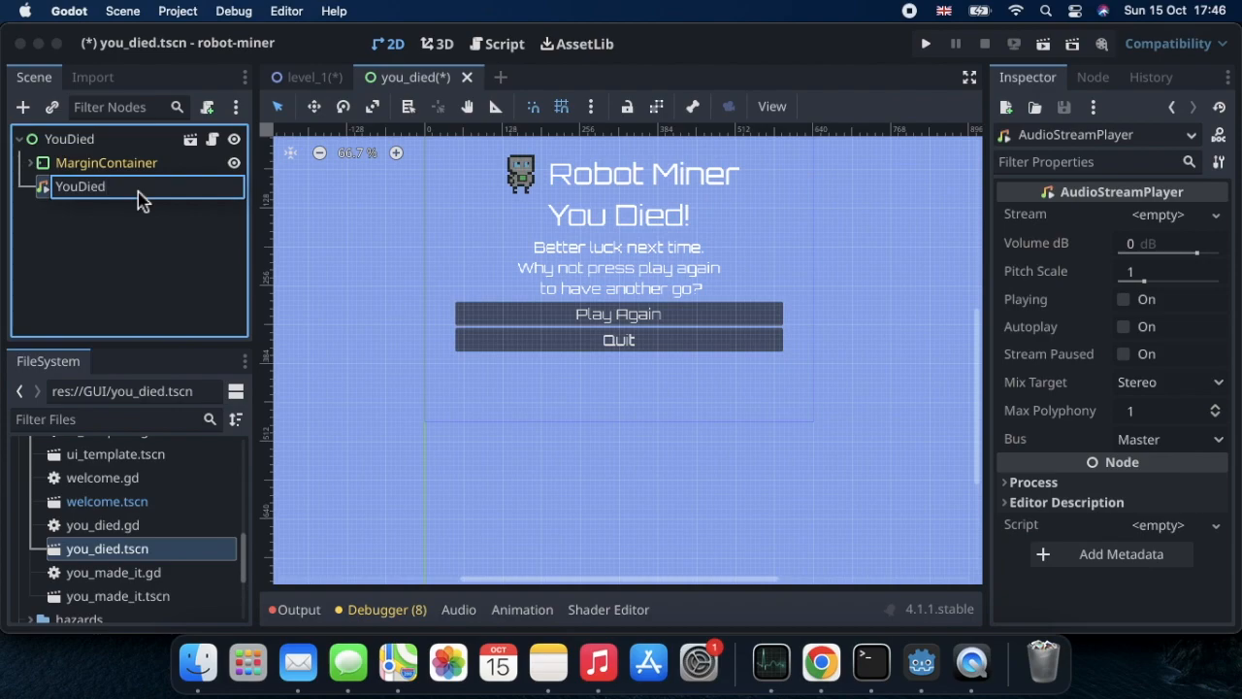
scroll(133, 505, "up", 6)
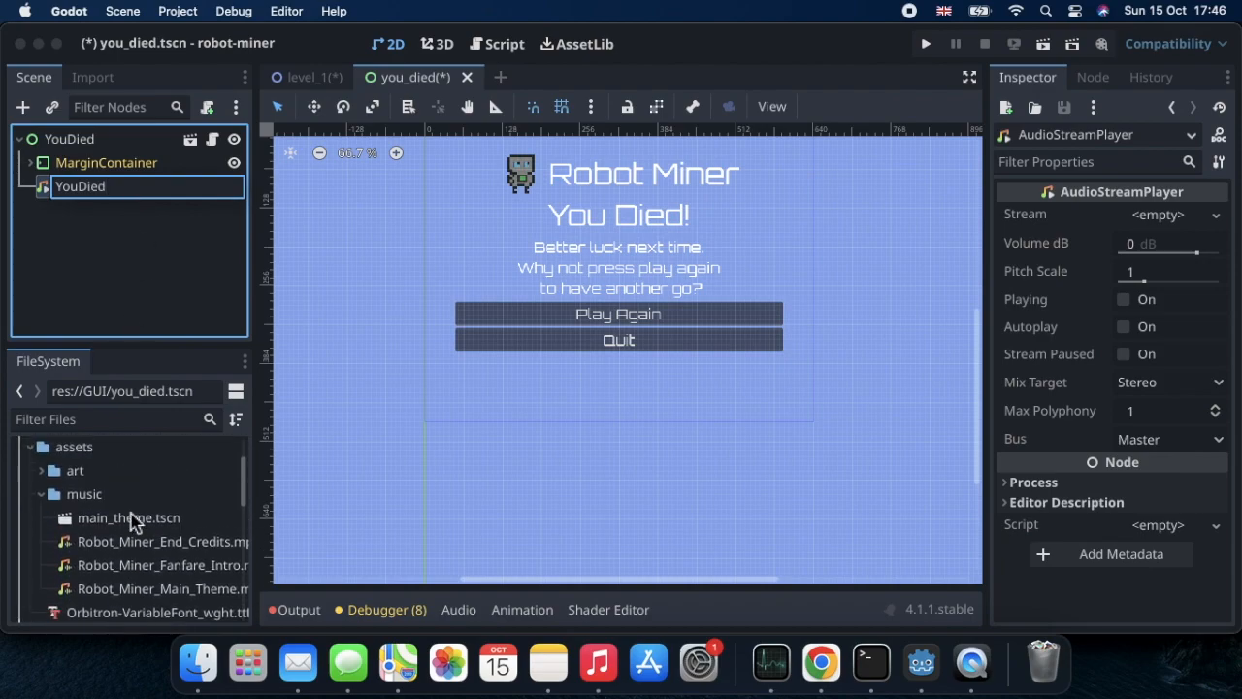
scroll(133, 521, "down", 1)
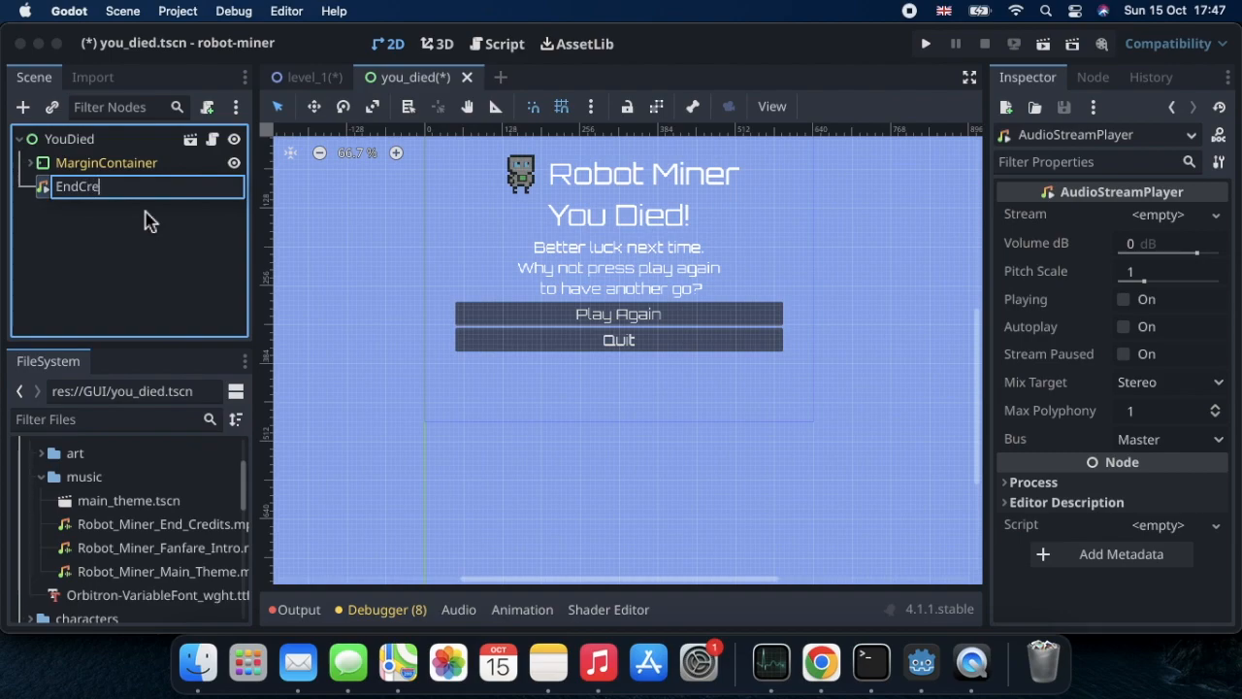
key("Return")
Step: Enable looping for Robot_Miner_End_Credits.mp3 in the assets/music folder and reimport it
scroll(136, 495, "down", 1)
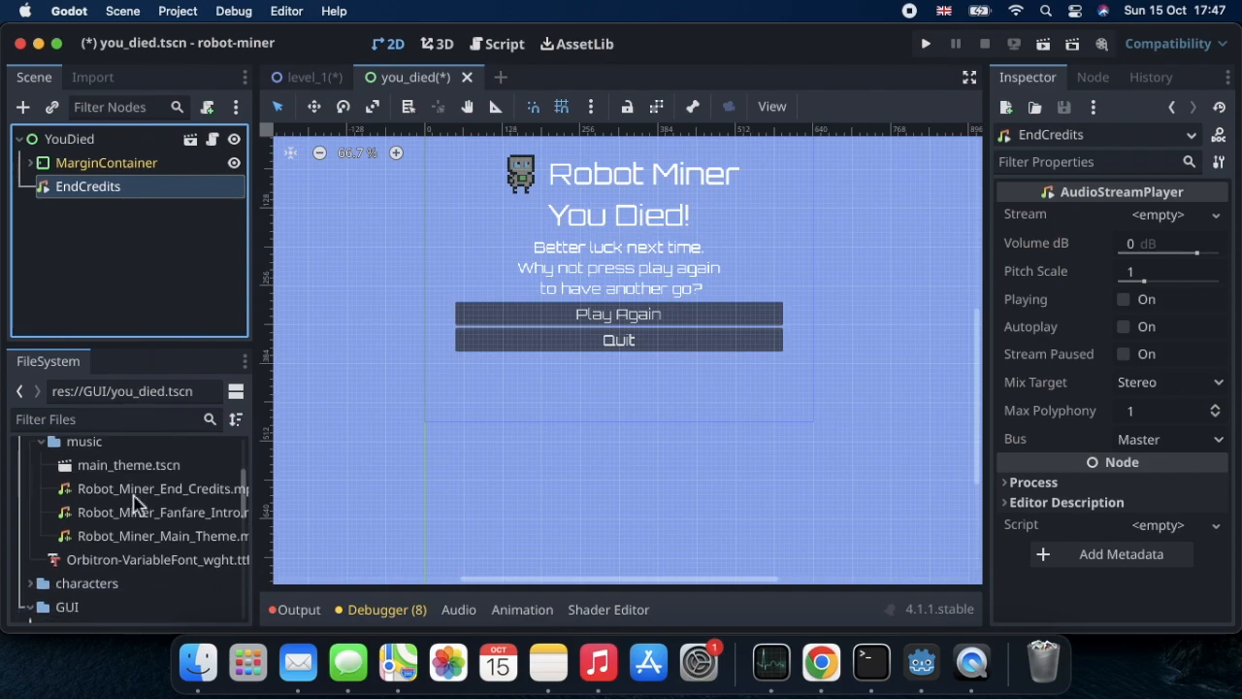
left_click(158, 492)
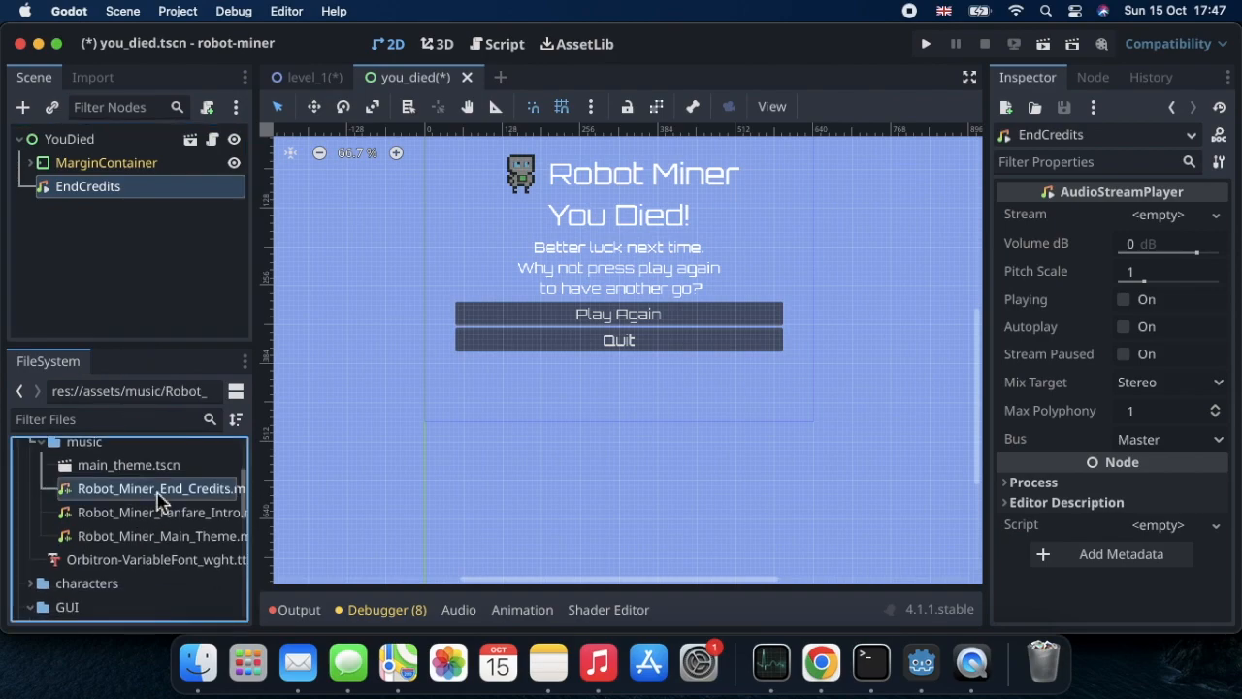
double_click(158, 493)
left_click(359, 210)
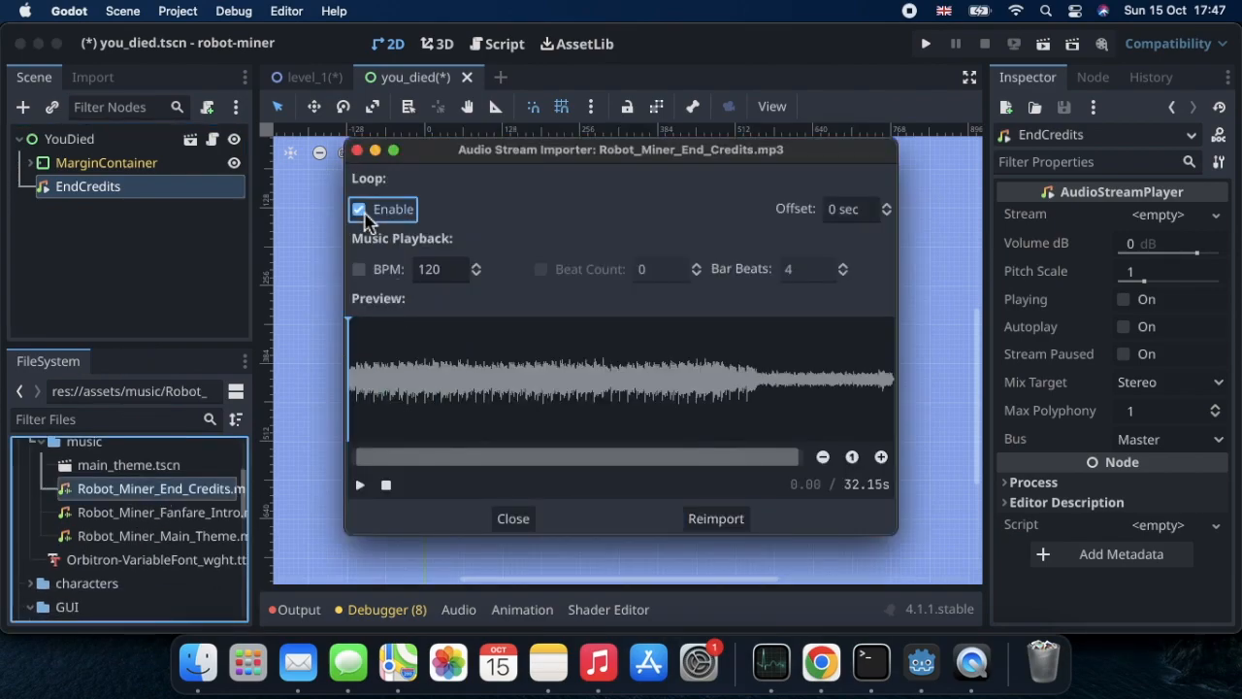
left_click(714, 518)
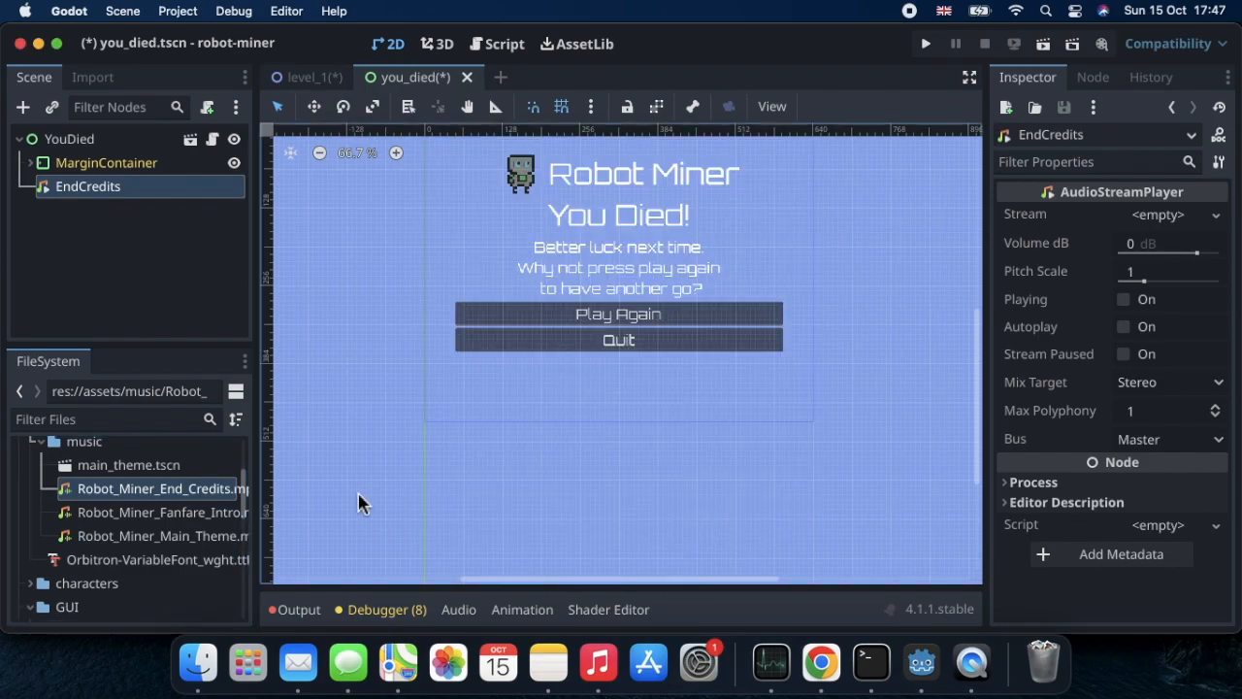
Step: Assign Robot_Miner_End_Credits.mp3 as the EndCredits node's stream, enable Autoplay, and save the you_died scene
left_click_drag(213, 492, 1157, 217)
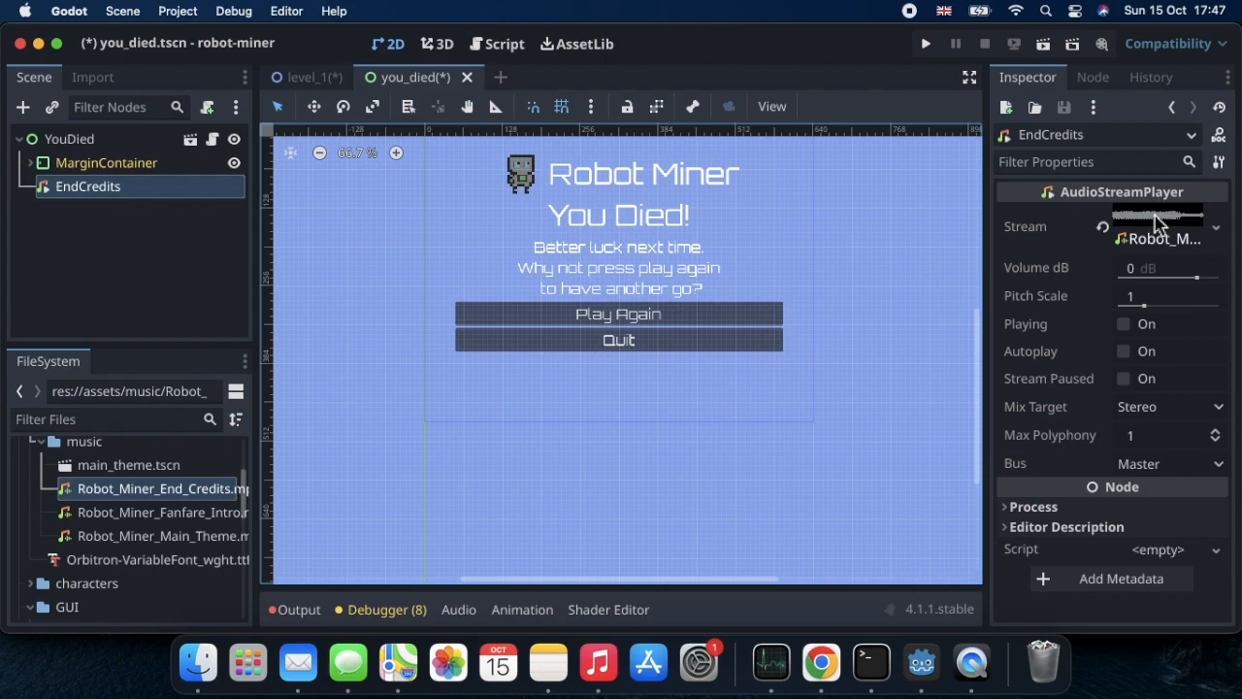
left_click(1126, 353)
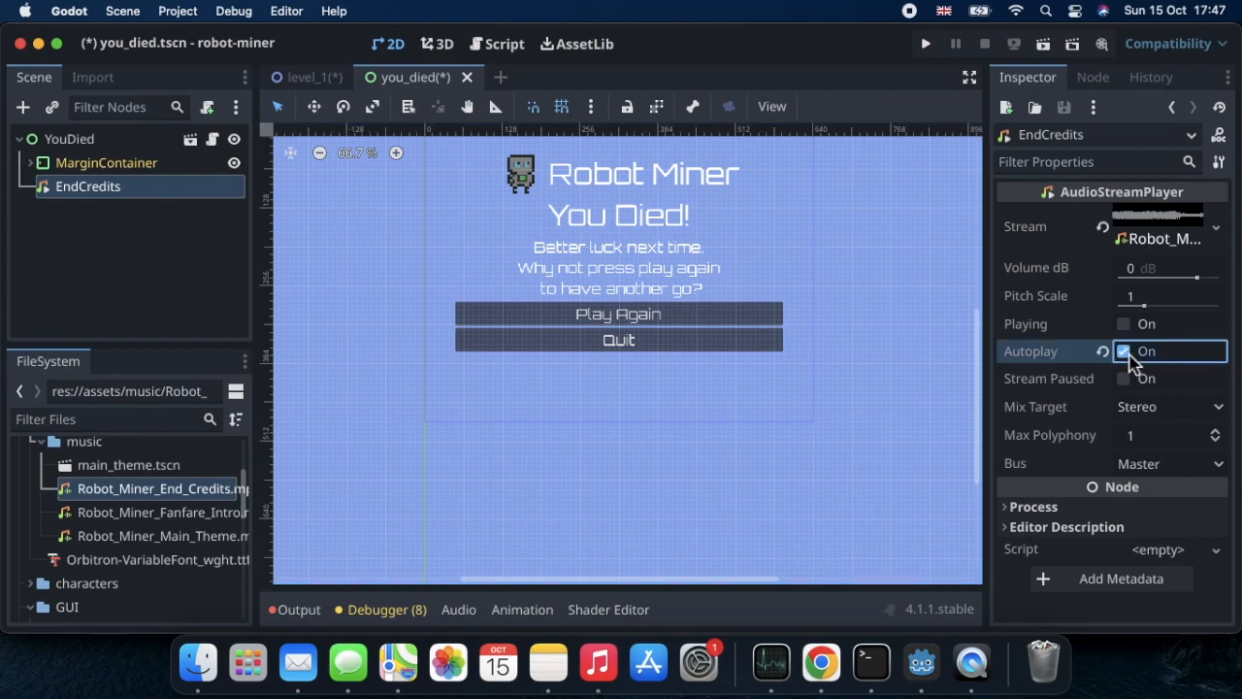
key("super+s")
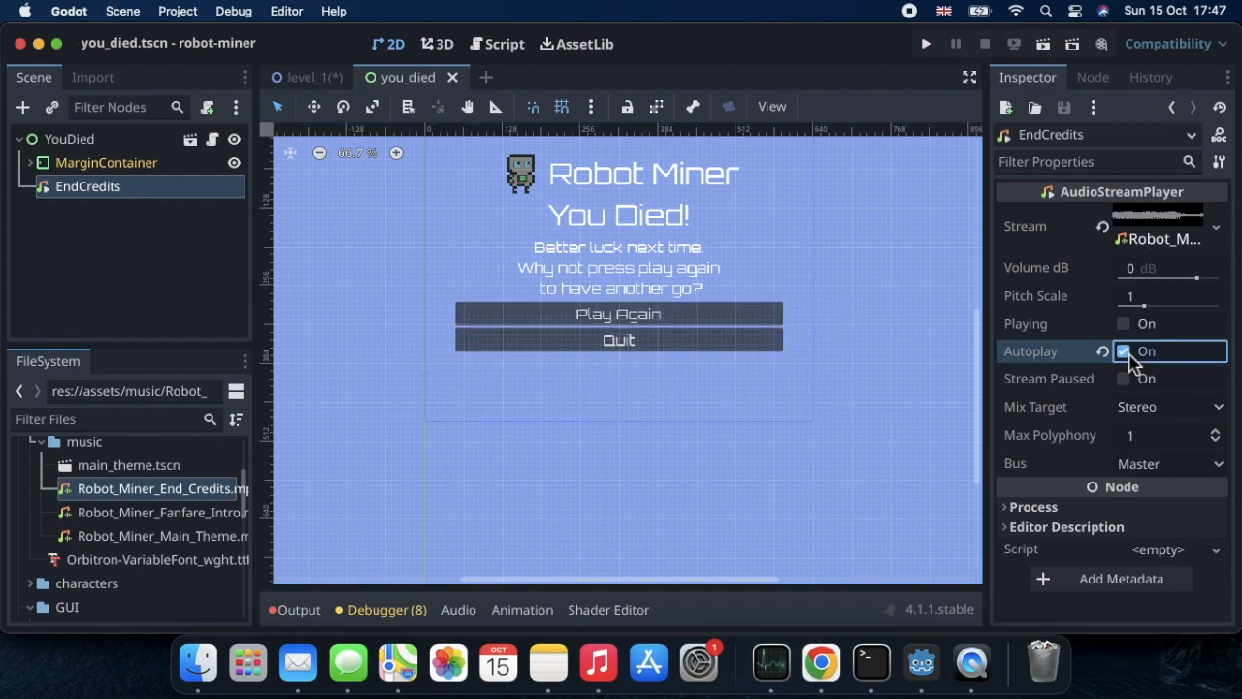
Step: Run the you_died scene to test its music, choose Play Again, and start Robot Miner from the welcome screen
left_click(1044, 45)
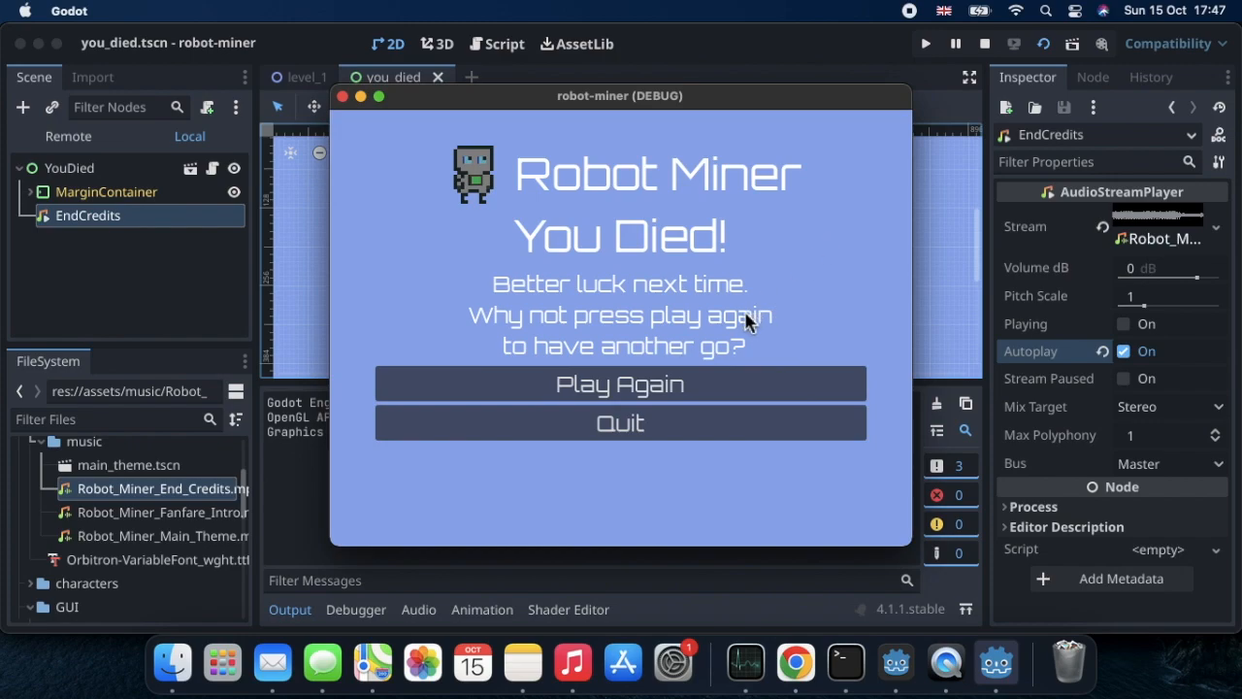
left_click(672, 391)
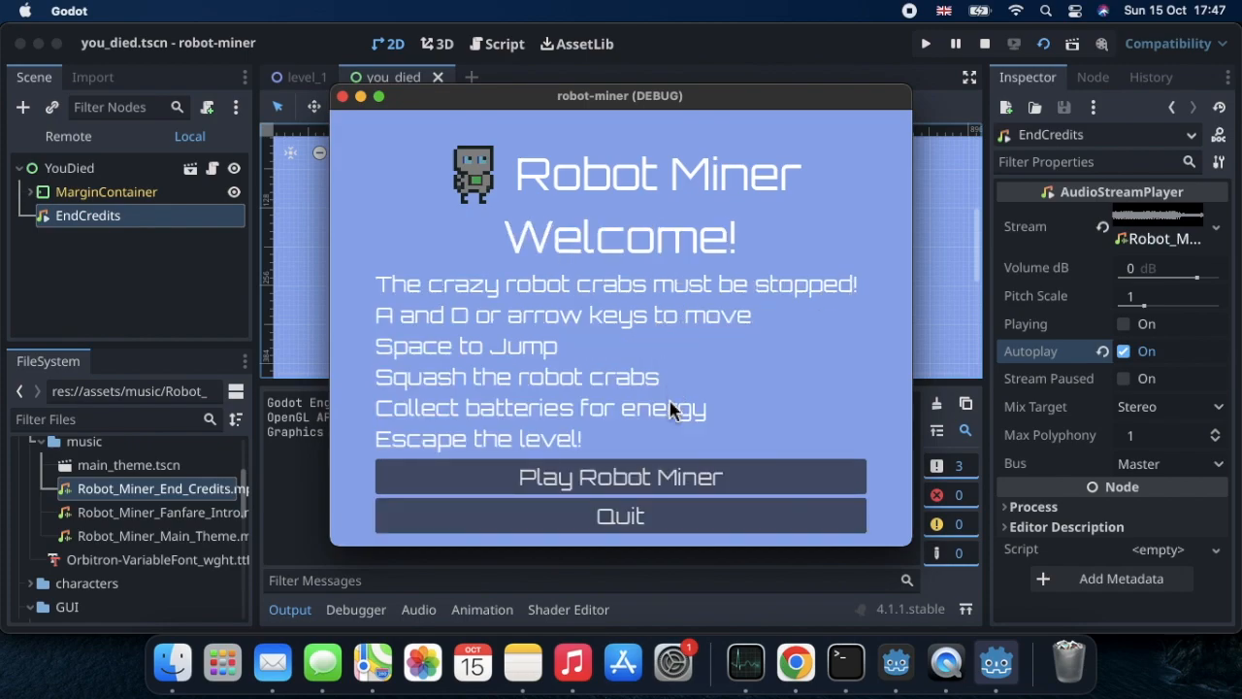
left_click(666, 485)
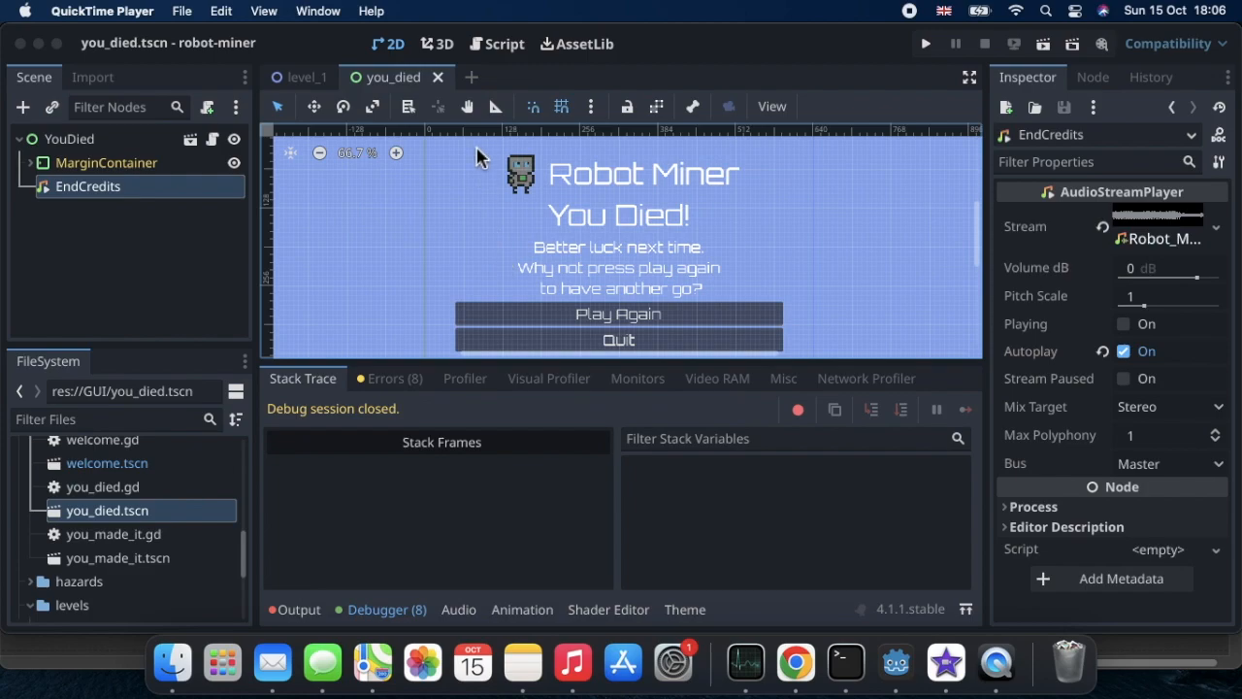
Step: Close the you_died scene, open you_made_it.tscn from the GUI folder, and show the output log
left_click(438, 85)
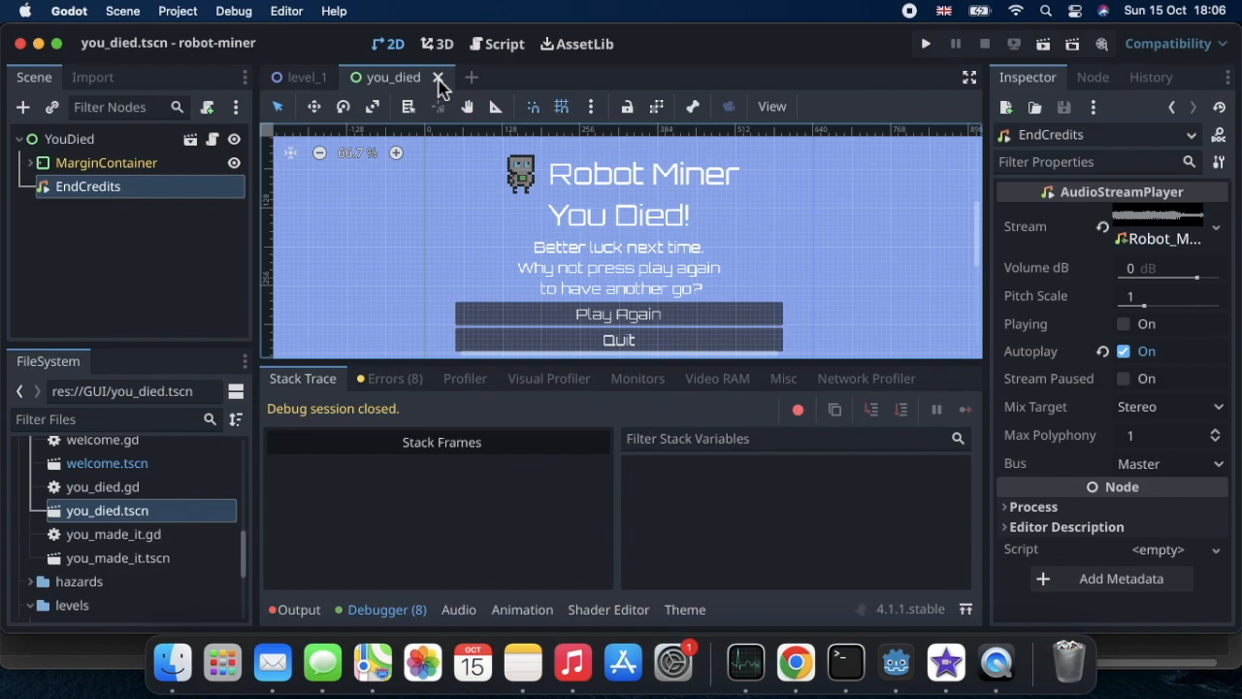
left_click(438, 77)
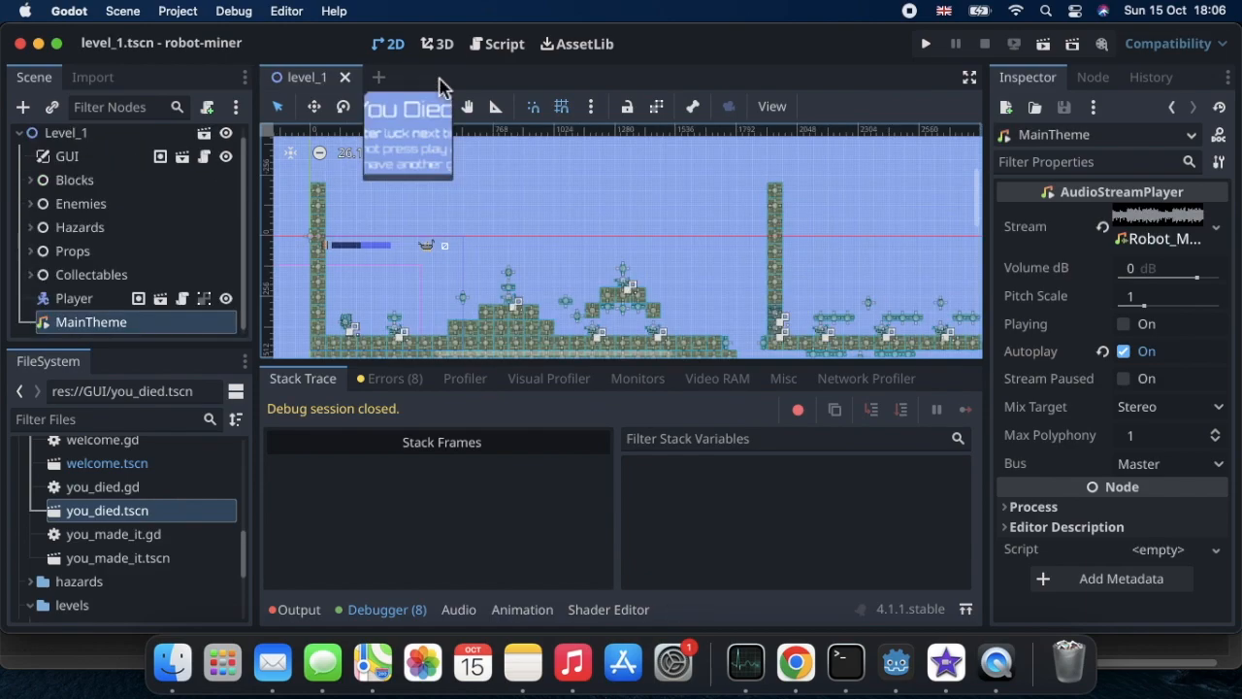
left_click(158, 561)
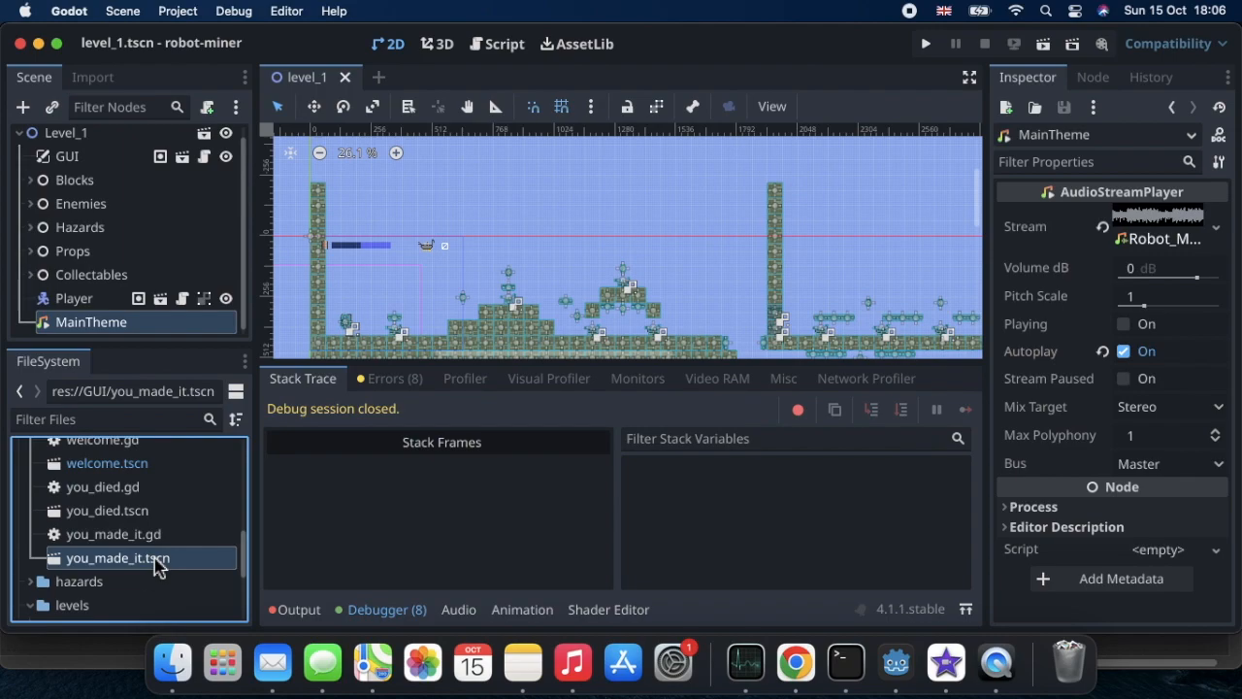
double_click(155, 563)
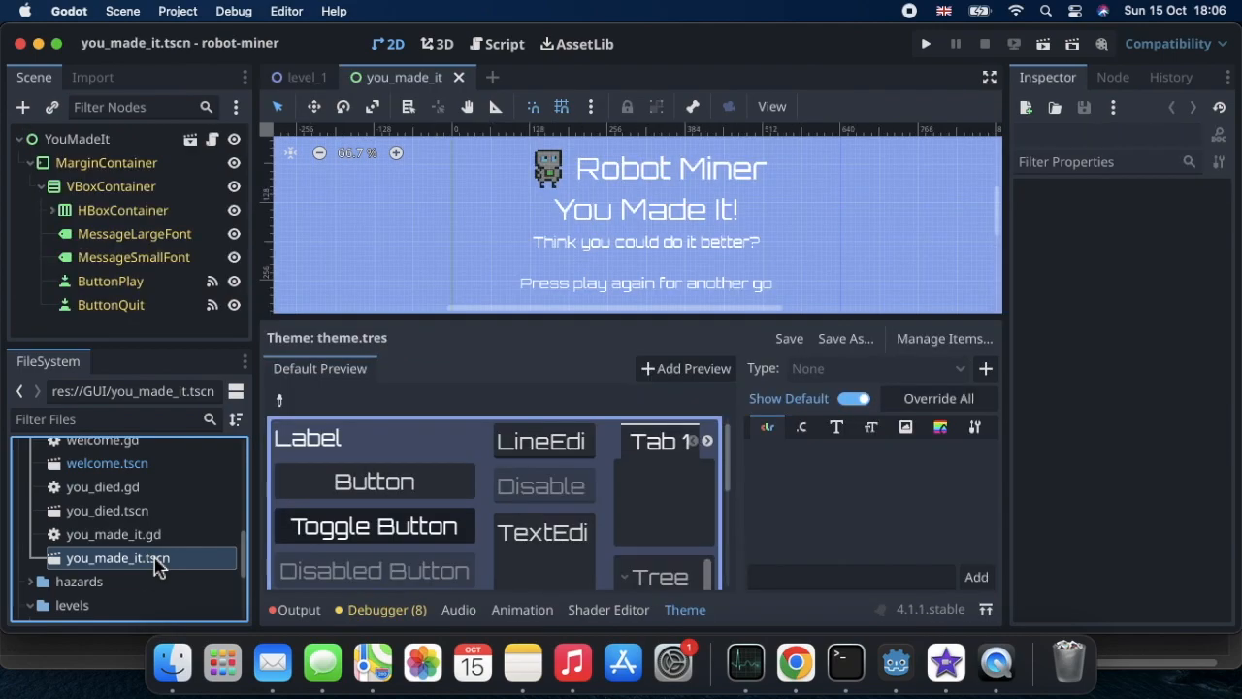
left_click(293, 611)
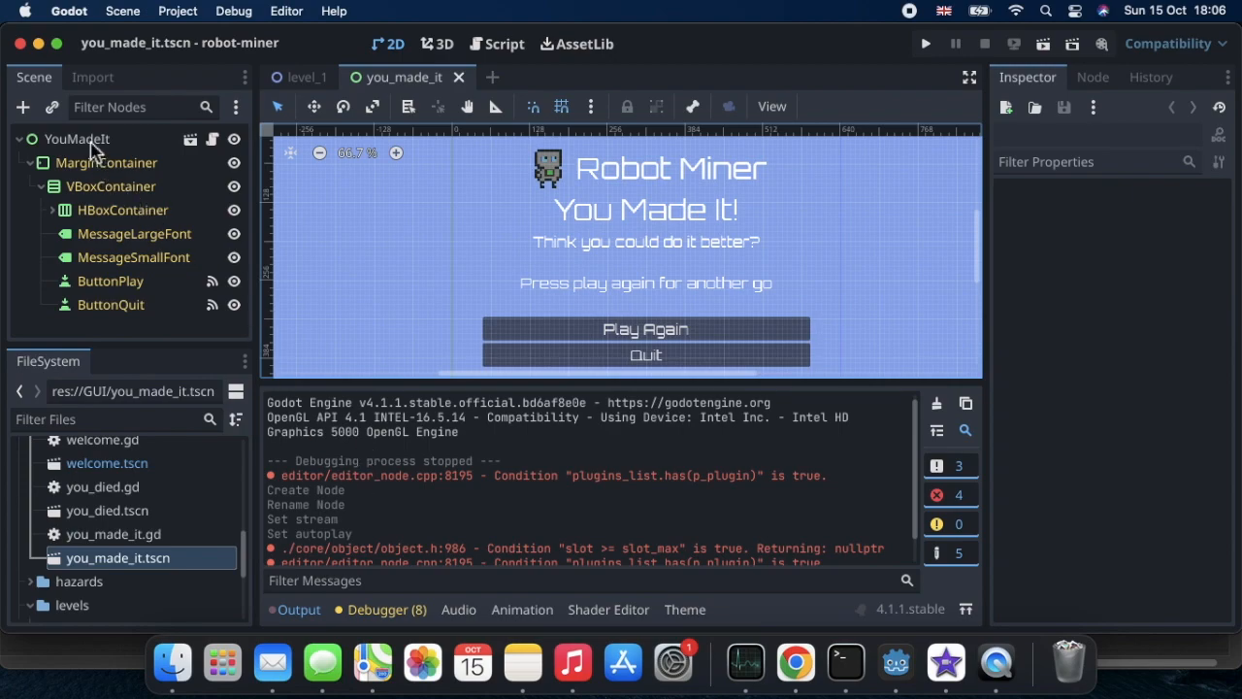
Step: Select the YouMadeIt root node, then open welcome.tscn from the GUI folder to access its music node
scroll(117, 534, "up", 3)
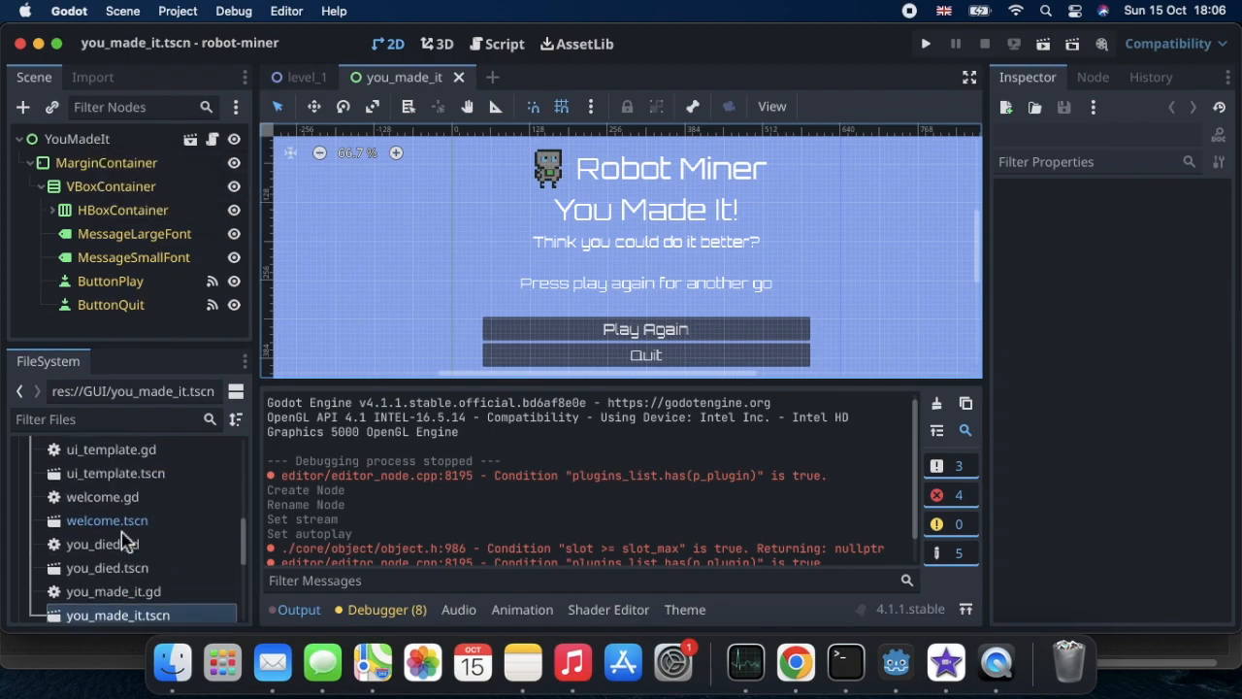
scroll(122, 541, "down", 5)
scroll(123, 542, "up", 2)
scroll(122, 541, "up", 1)
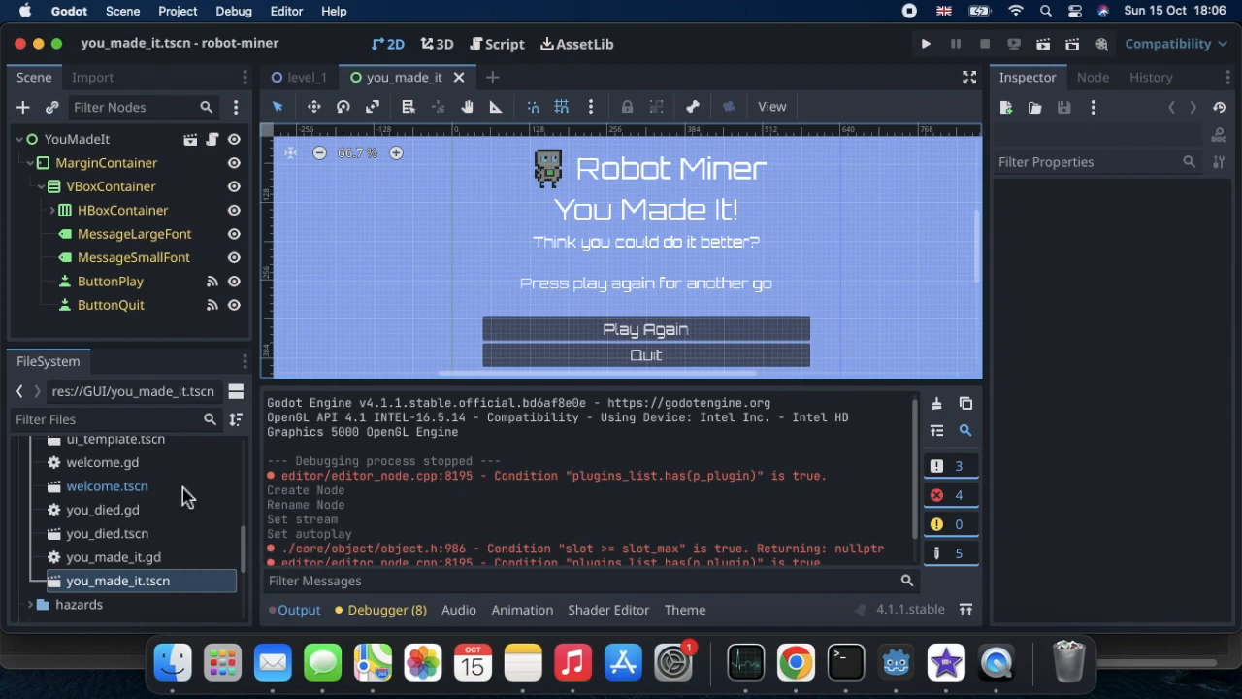
scroll(186, 495, "up", 2)
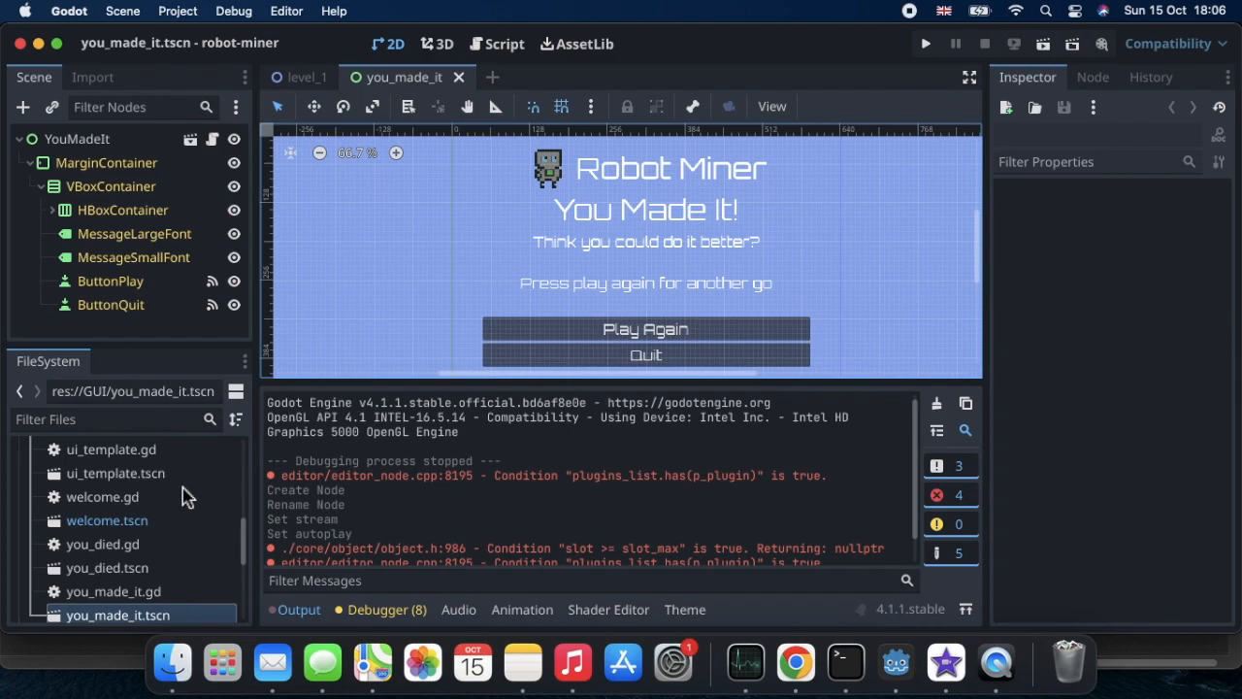
left_click(105, 148)
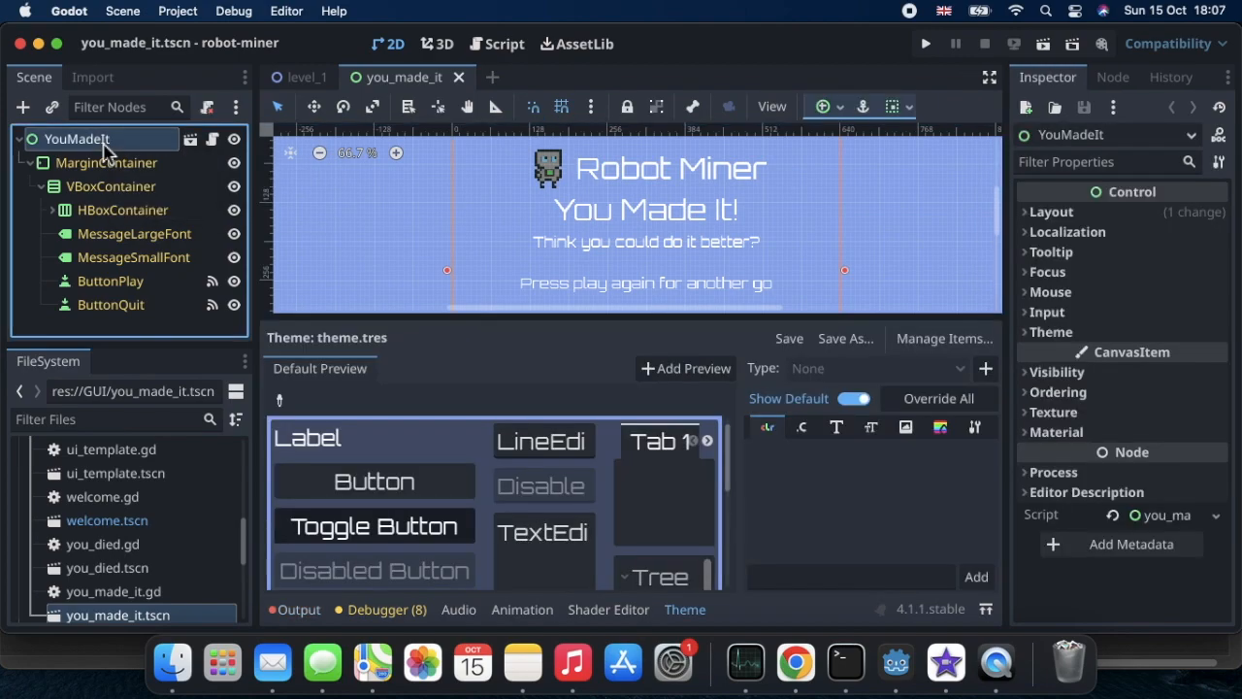
scroll(136, 590, "down", 1)
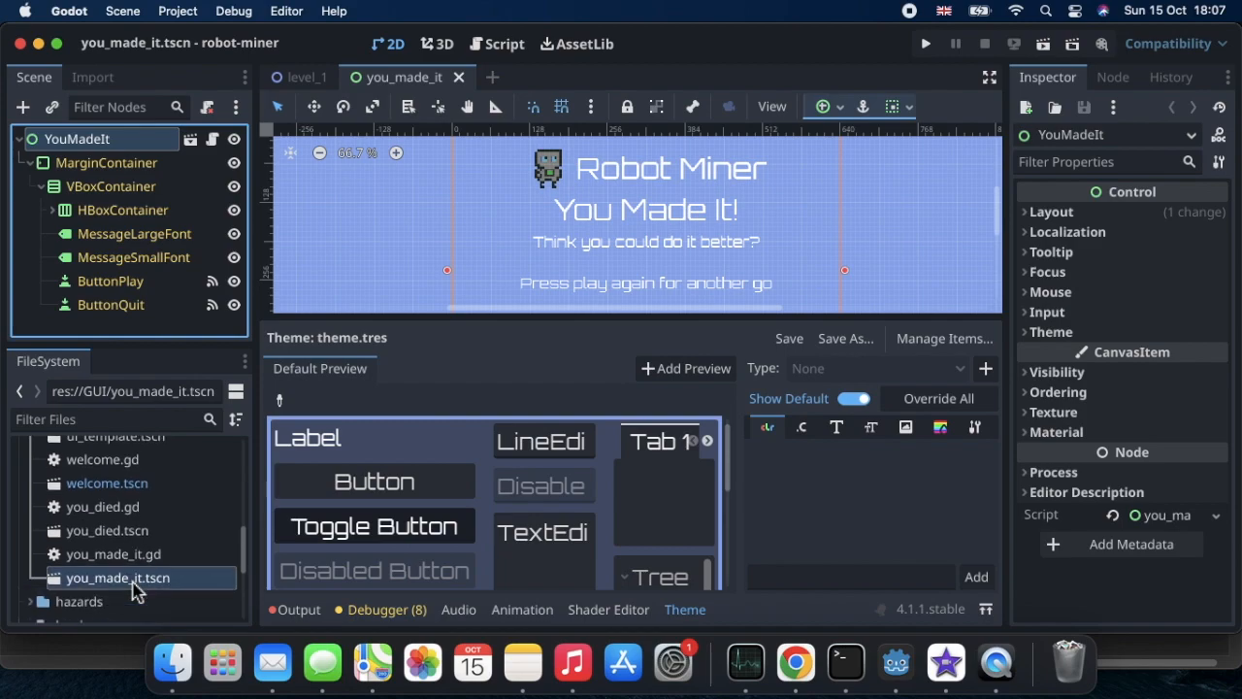
scroll(172, 554, "up", 1)
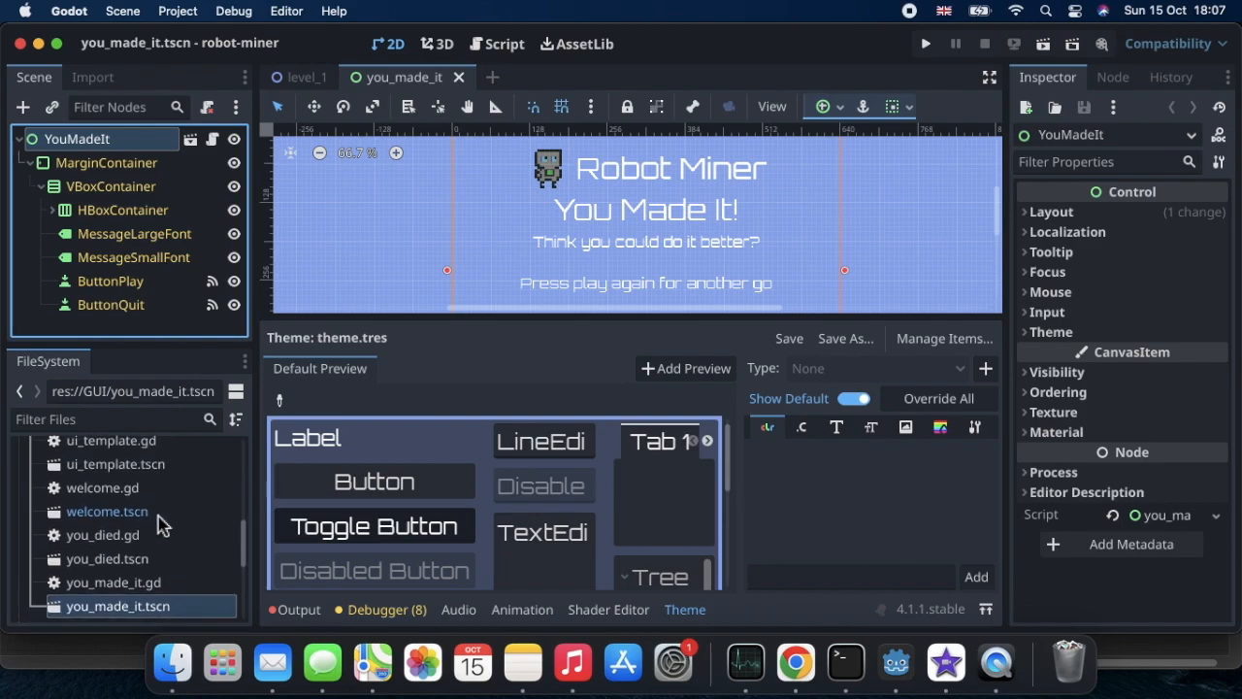
left_click(160, 515)
double_click(160, 514)
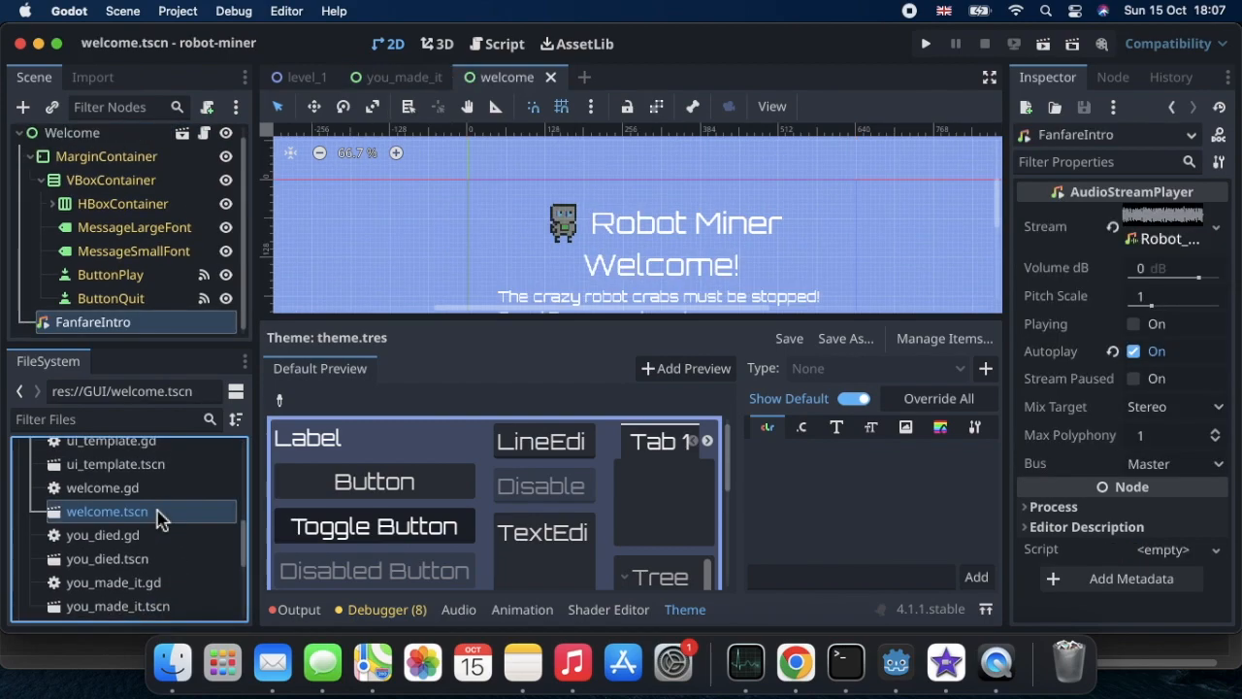
Step: Save the FanfareIntro branch of the welcome scene as fanfare_intro.tscn in res://assets/music
right_click(147, 334)
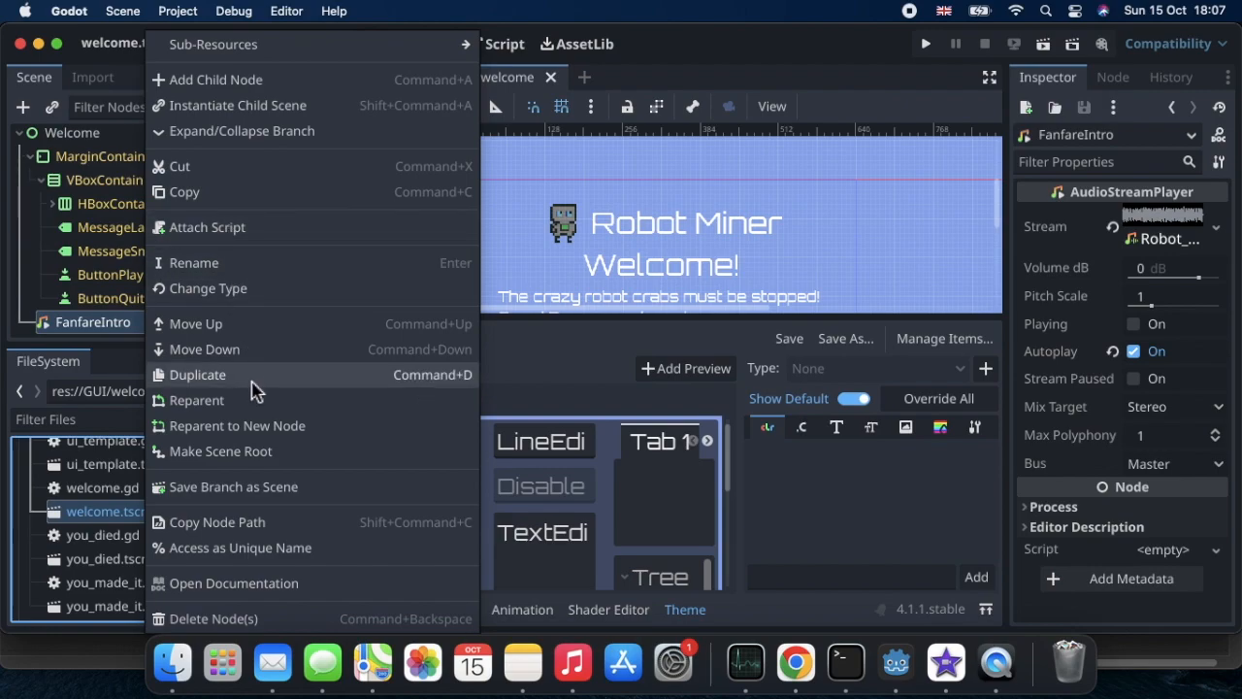
left_click(276, 488)
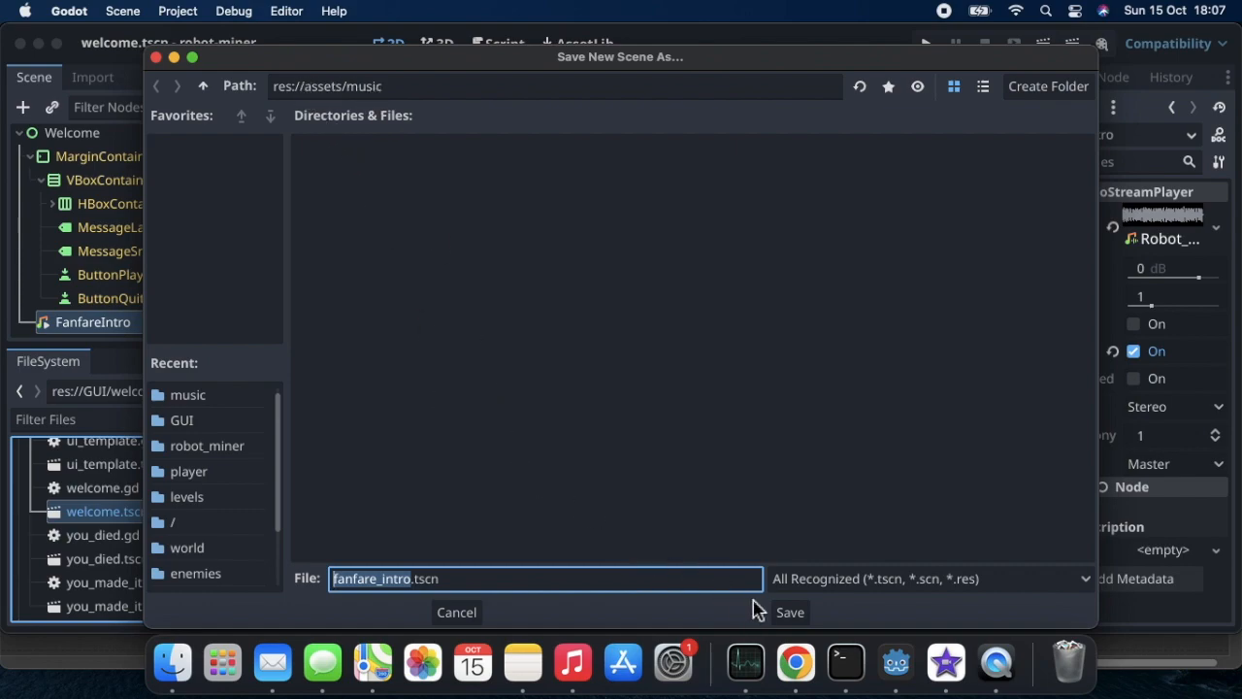
left_click(791, 615)
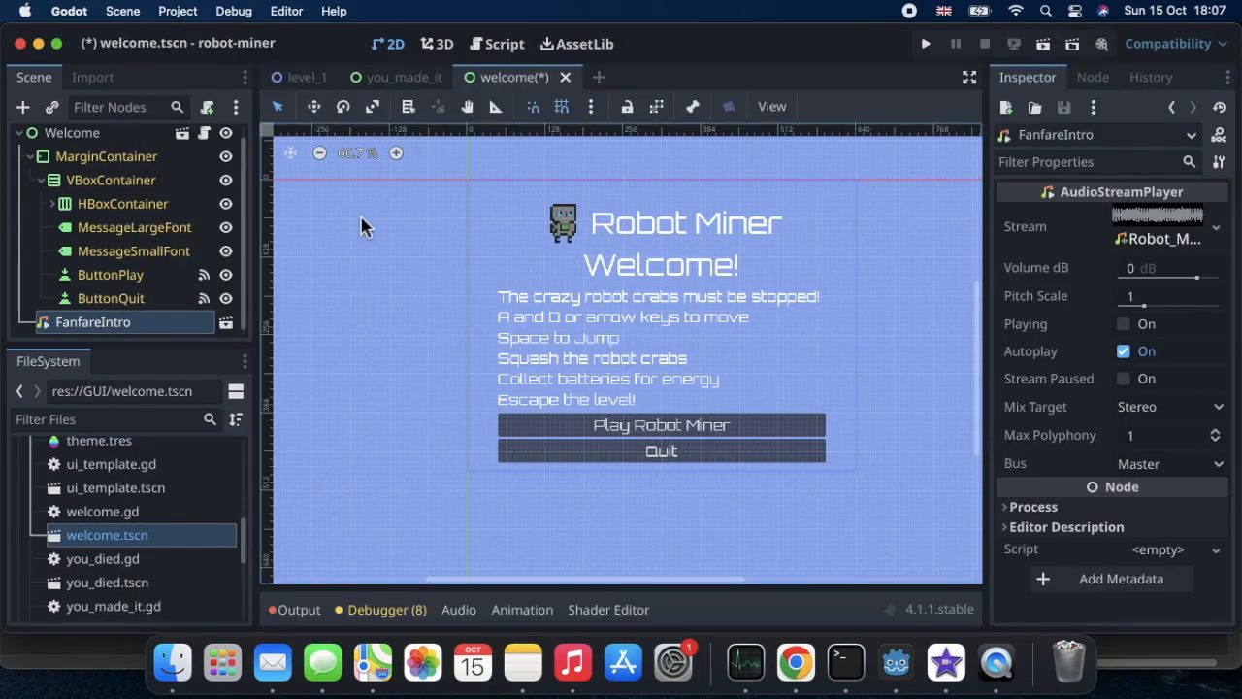
Step: Instantiate assets/music/fanfare_intro.tscn as a child of the YouMadeIt root node in the you_made_it scene
mouse_move(408, 87)
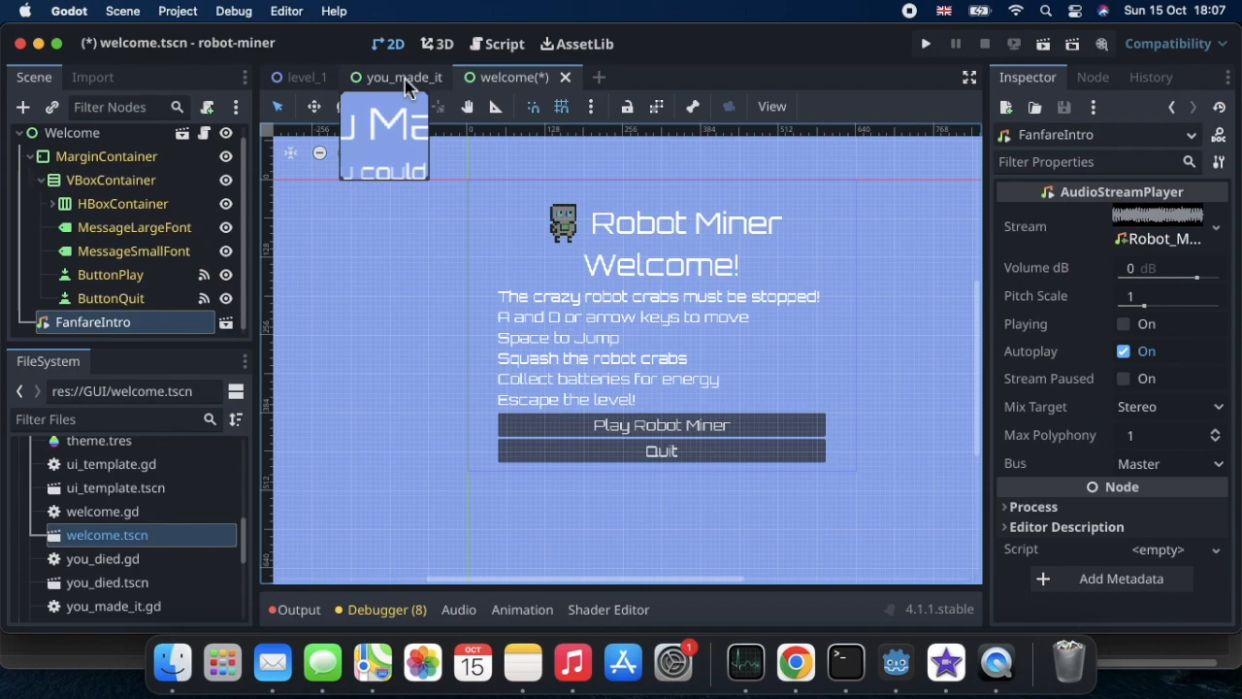
left_click(408, 78)
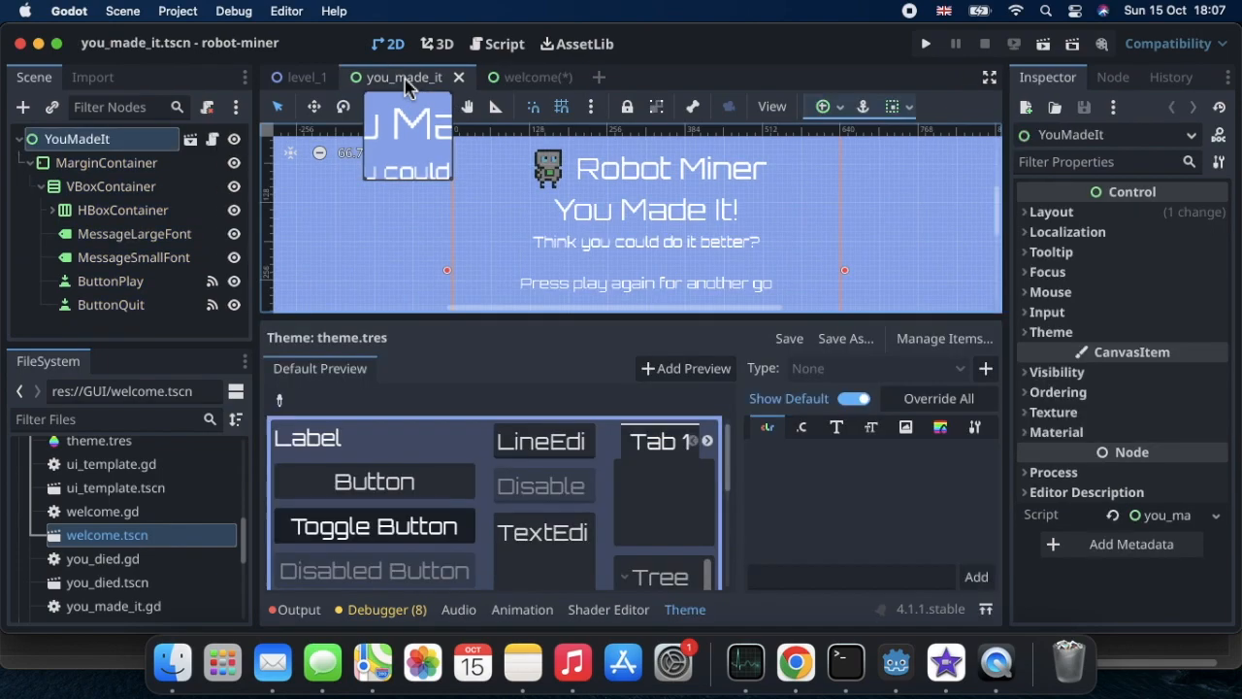
left_click(52, 108)
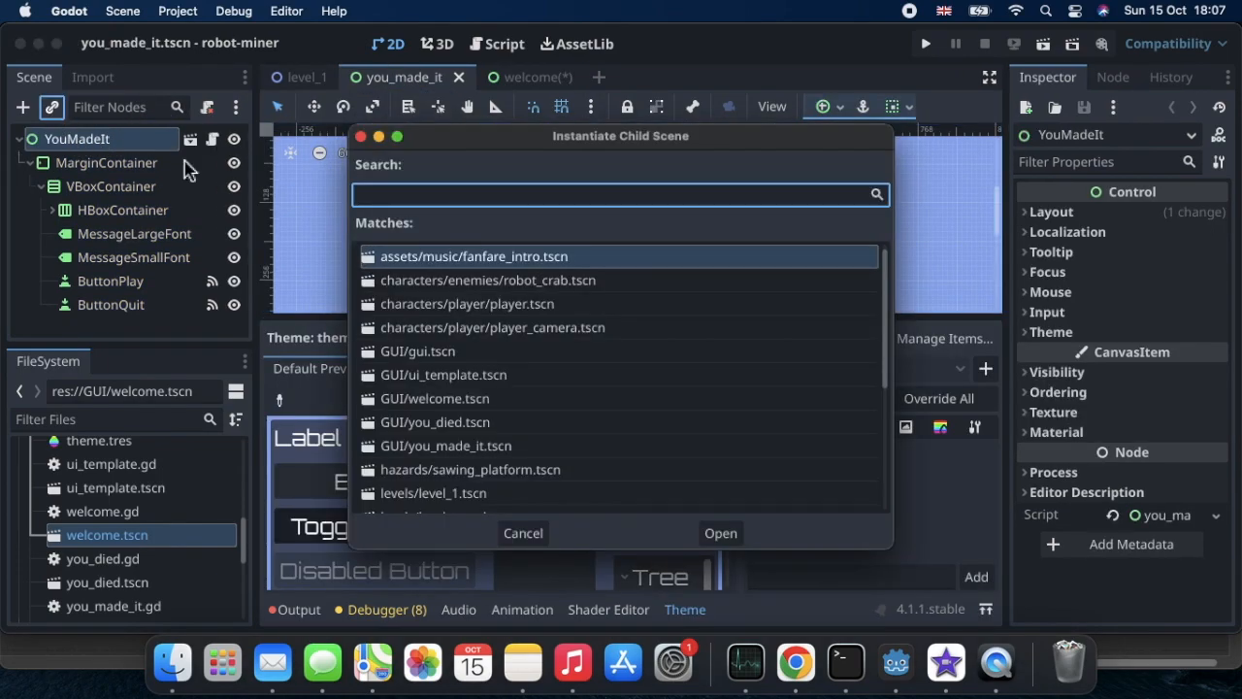
left_click(592, 264)
double_click(589, 258)
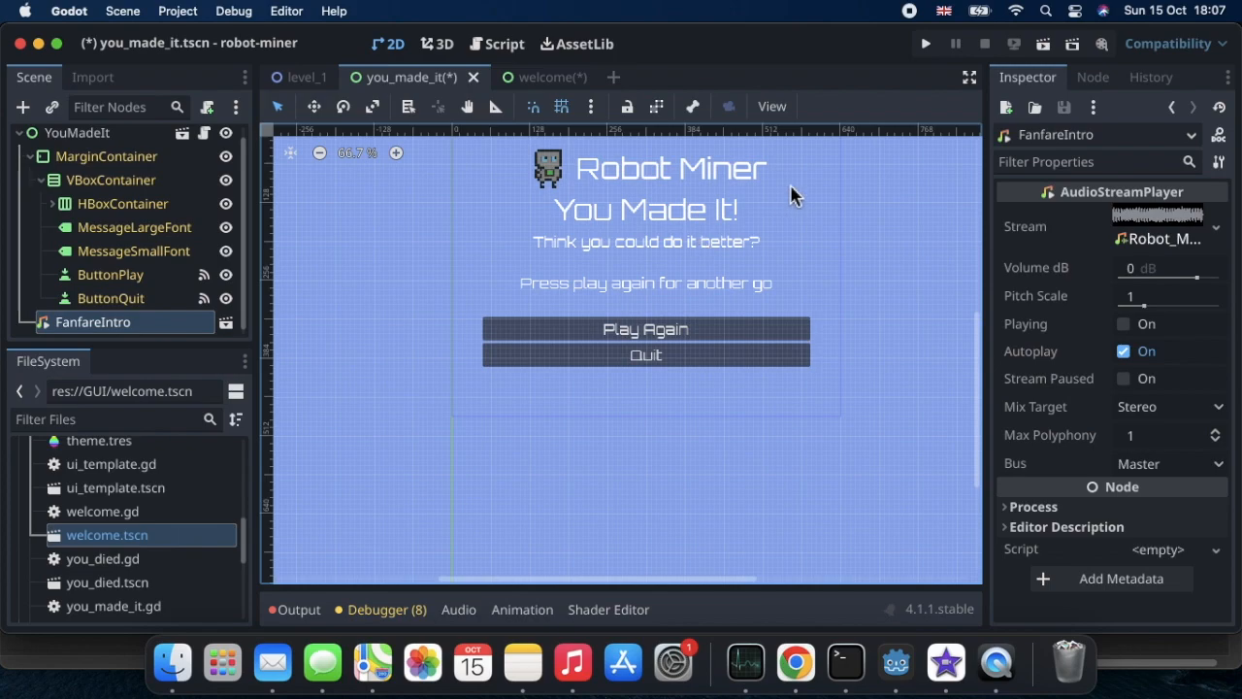
Step: Run the you_made_it scene to test its music, choose Play Again, and start Robot Miner from the welcome screen
left_click(1044, 51)
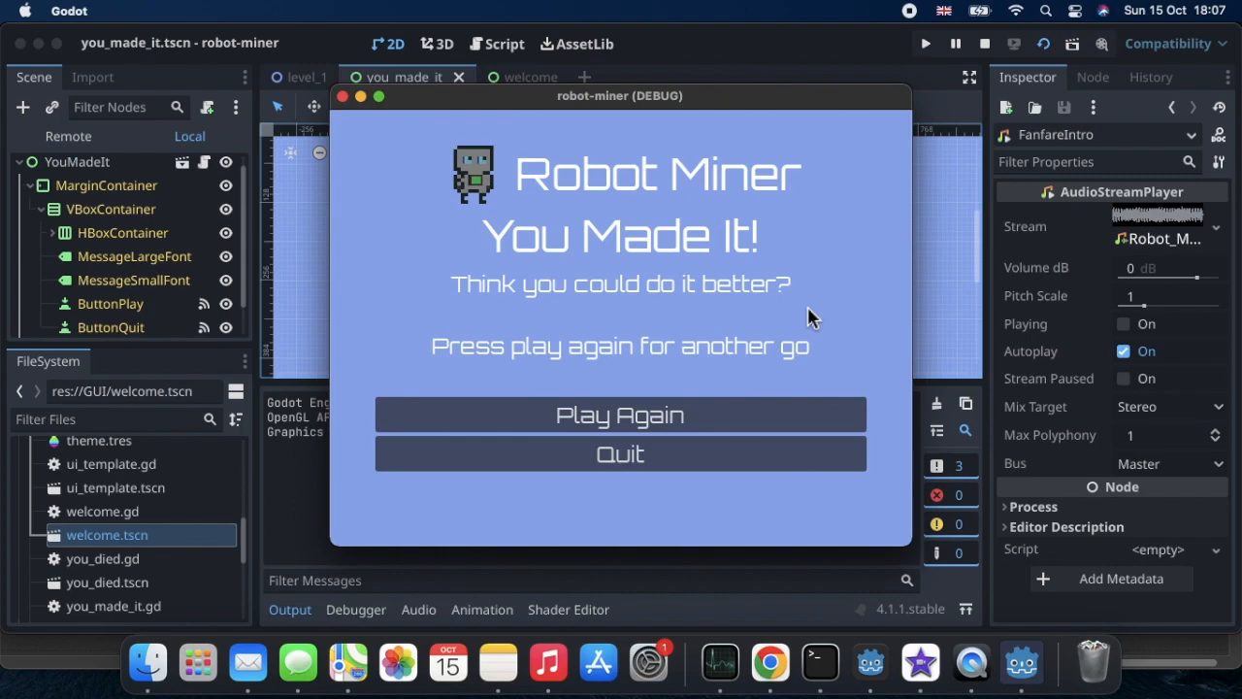
left_click(646, 424)
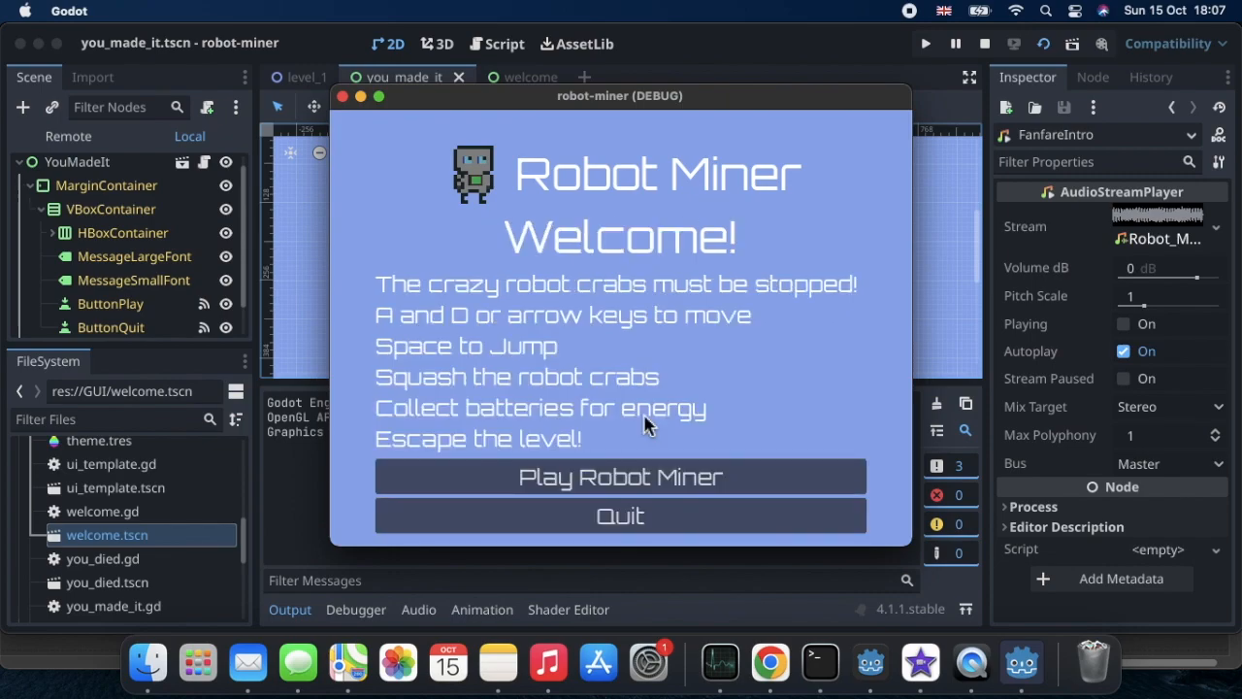
left_click(627, 476)
Step: Play the level until the robot dies to check the you-died music, then quit the game and return to the level_1 scene
key("d")
key("space")
key("a")
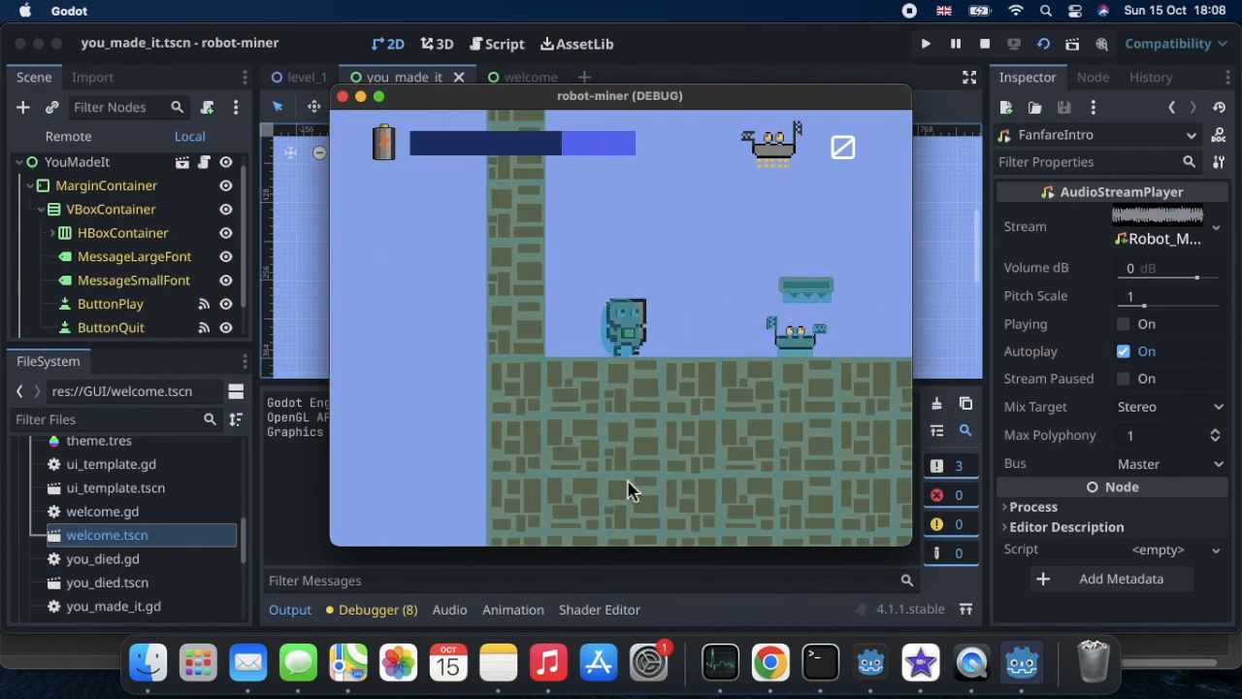
key("Right")
key("Right")
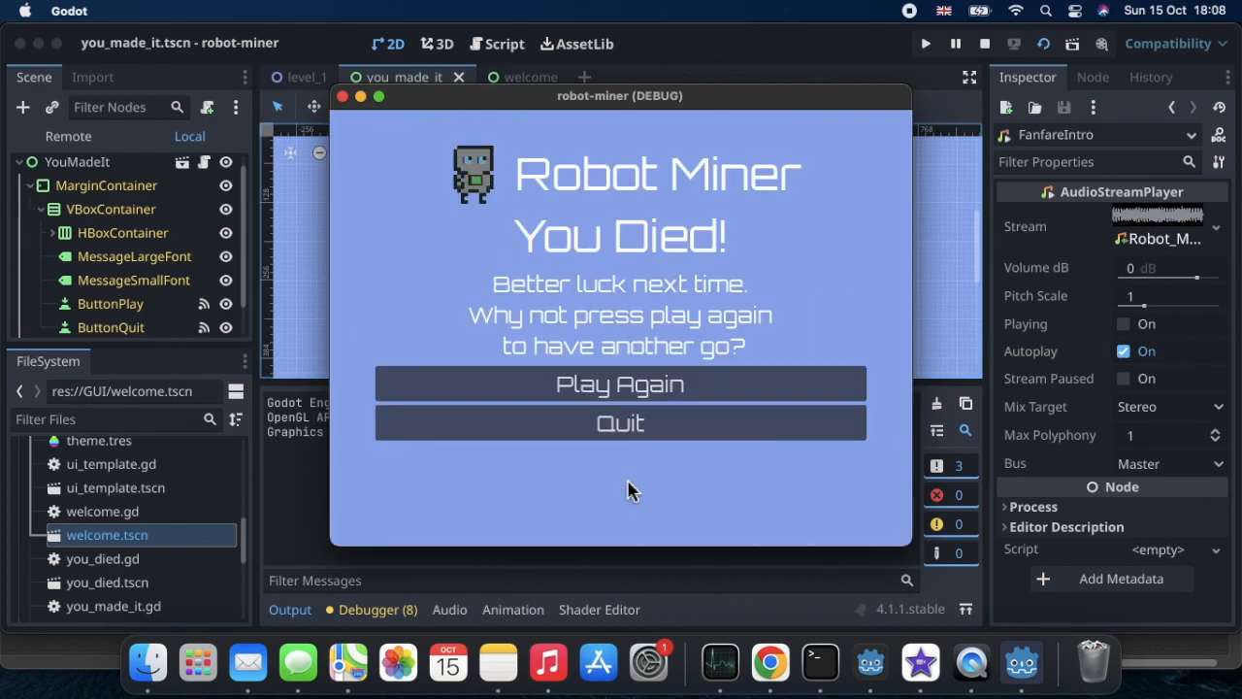
left_click(615, 431)
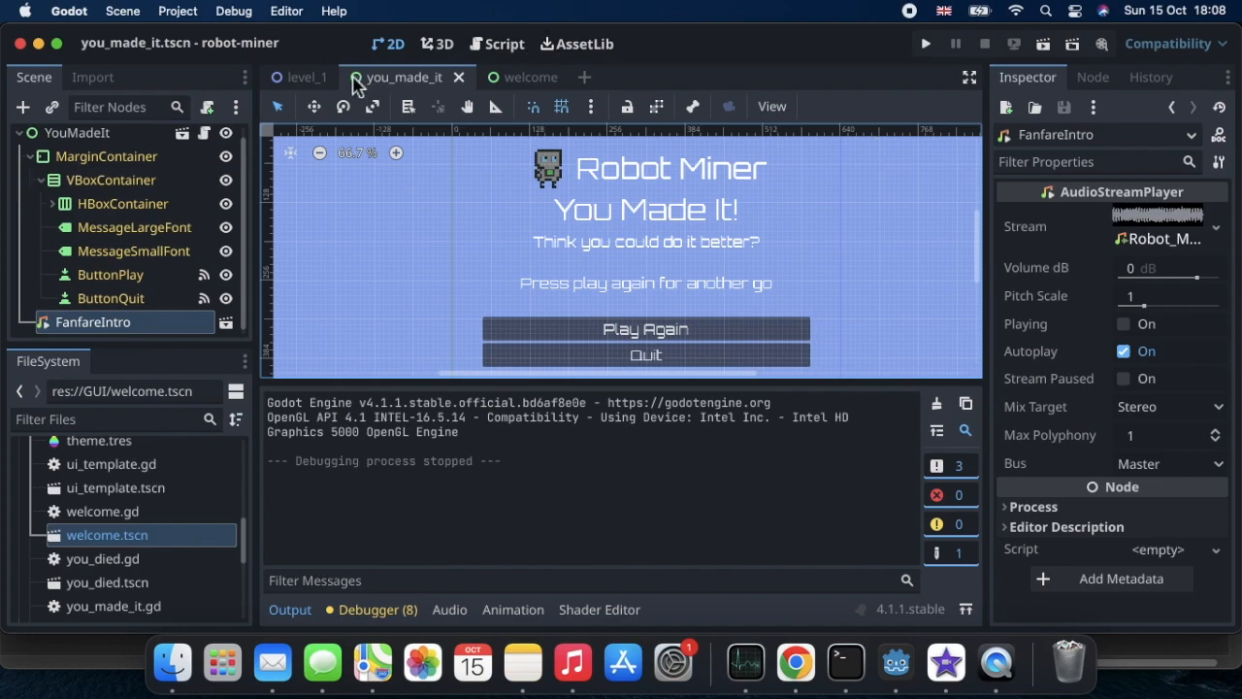
left_click(307, 82)
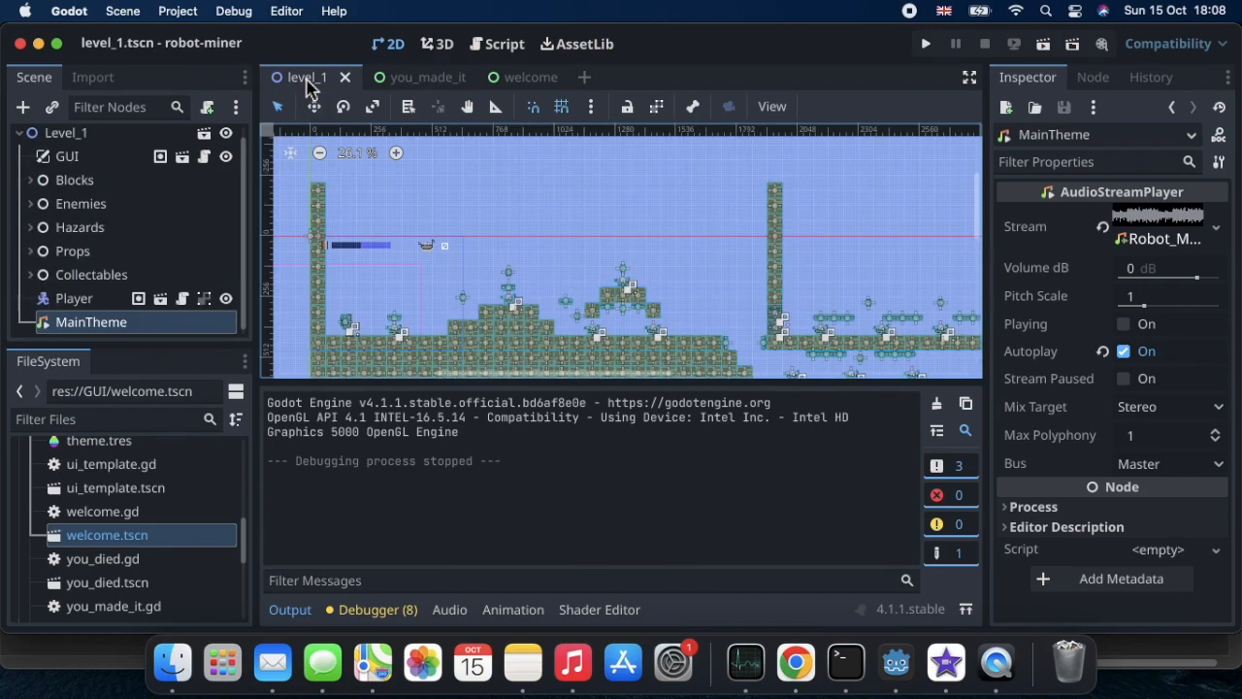